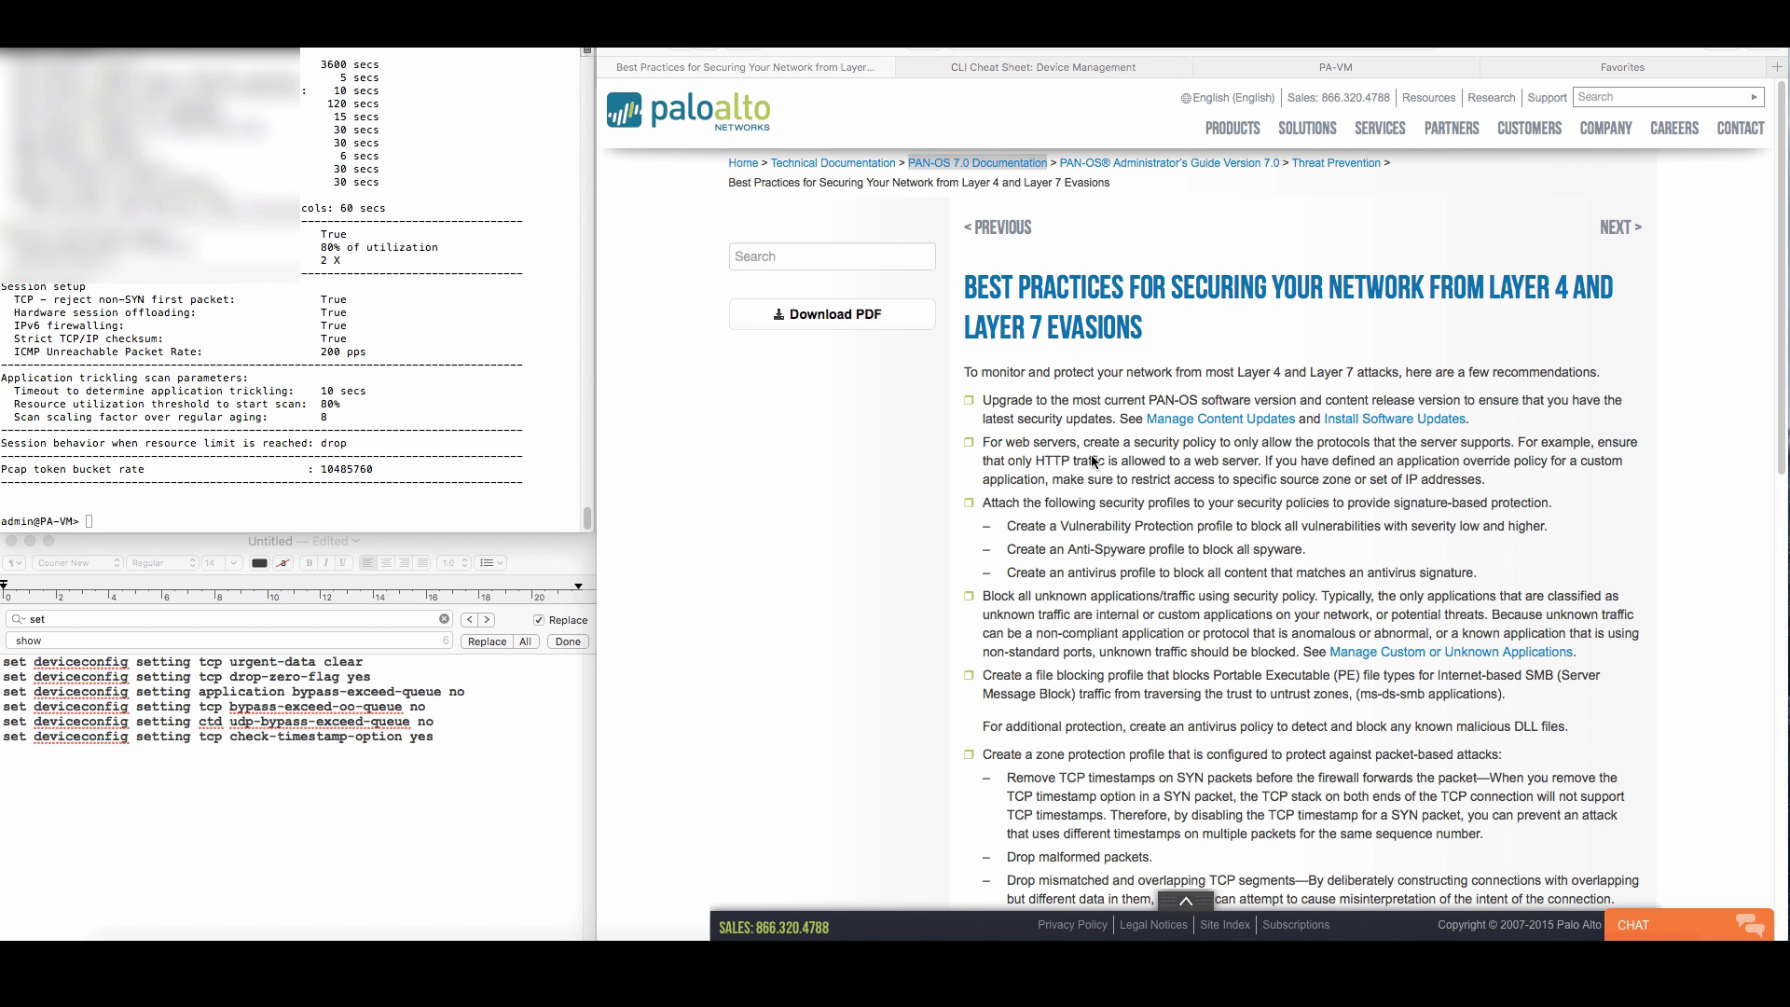
# Run show system info and highlight the sw-version 7.0.3, app and antivirus release-date lines.
pyautogui.tripleClick(1038, 402)
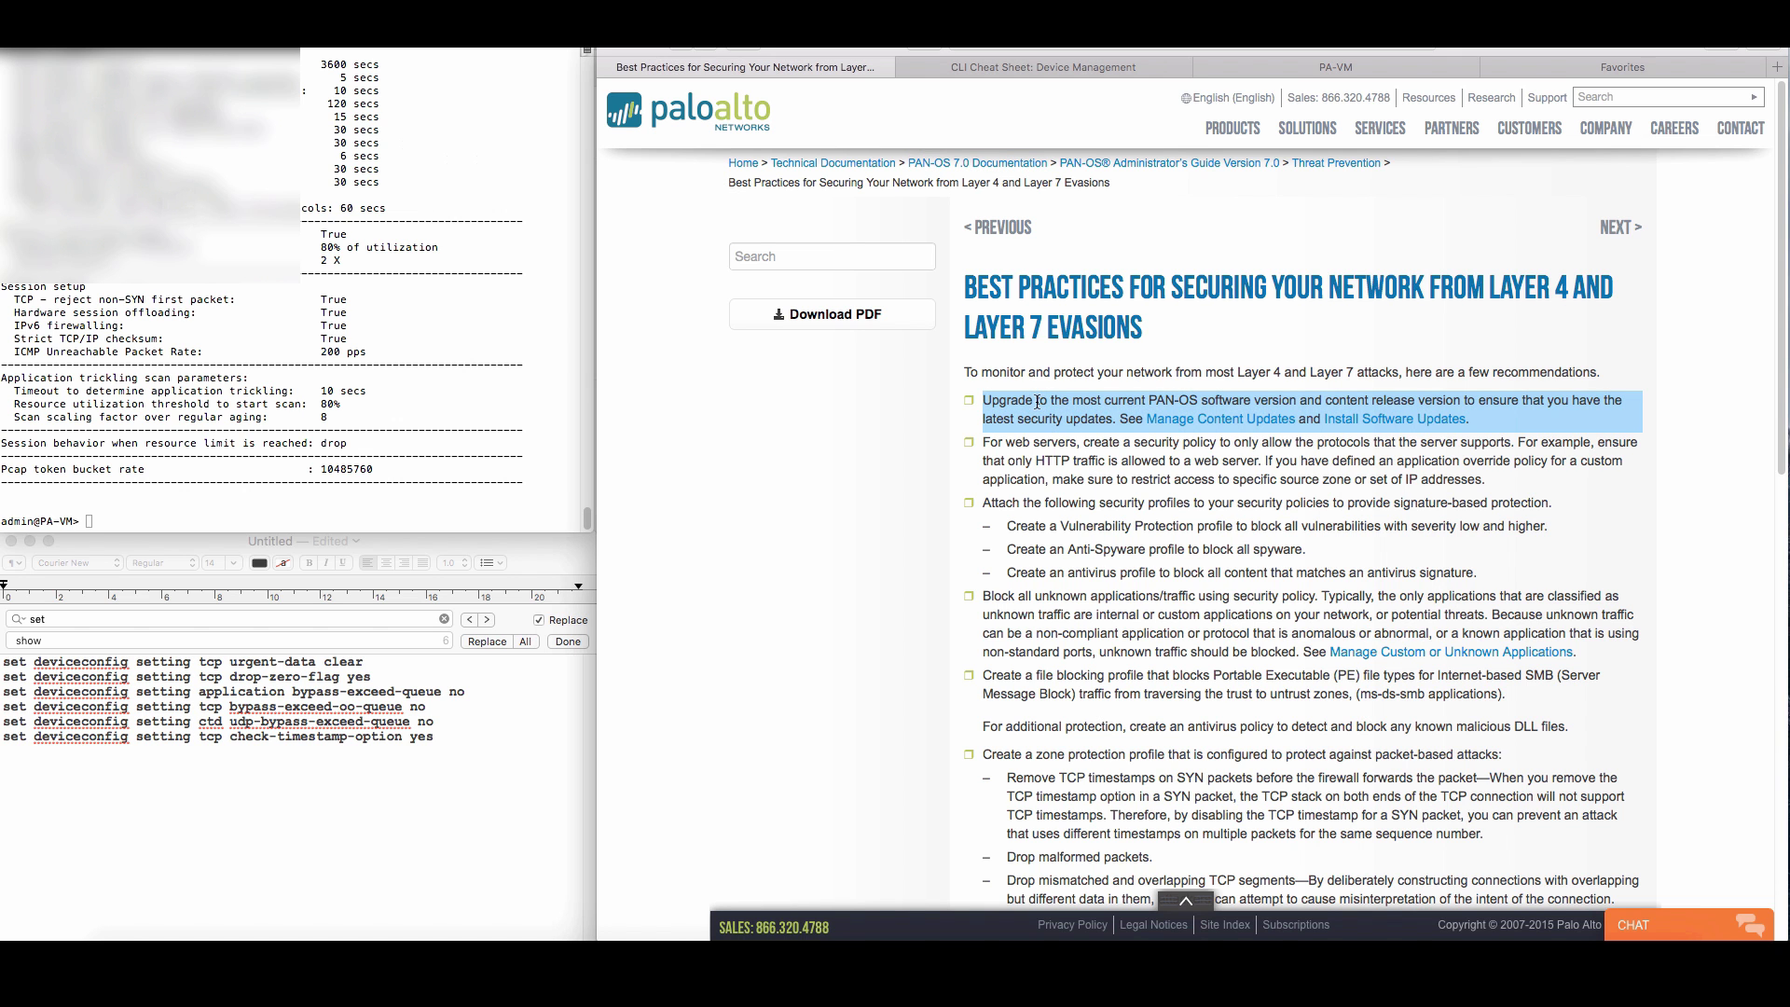
pyautogui.click(339, 510)
pyautogui.write('show system info')
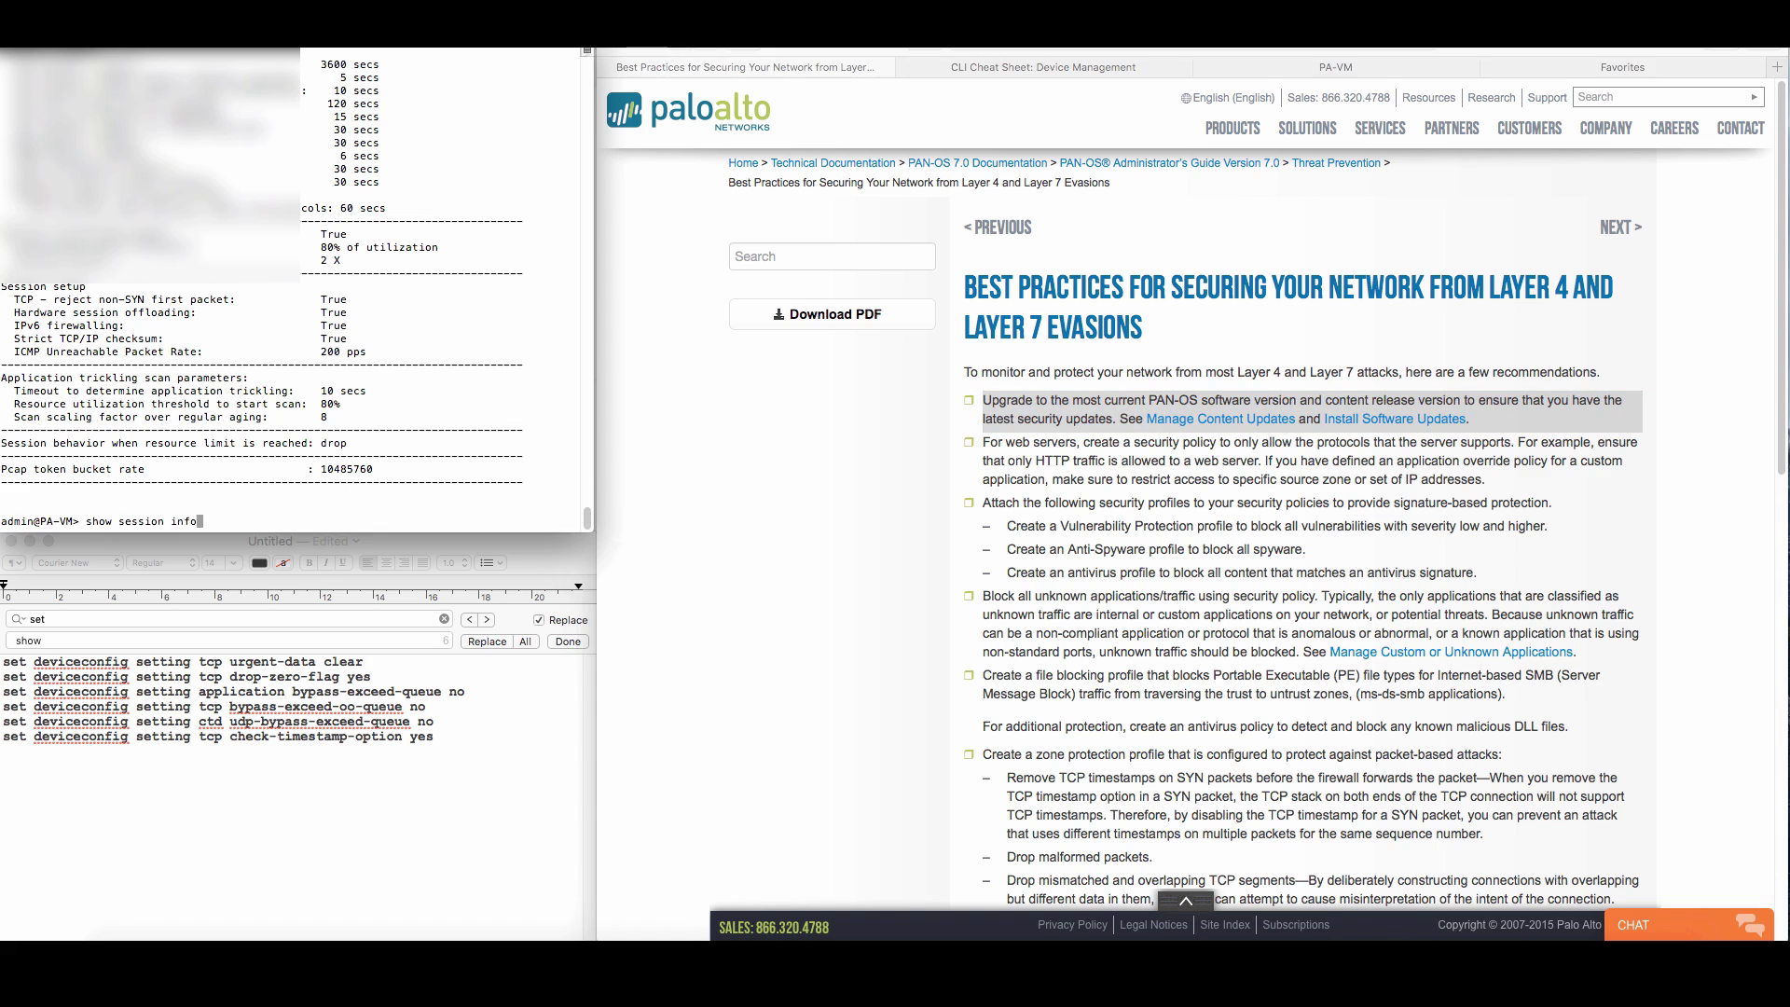
pyautogui.press('Return')
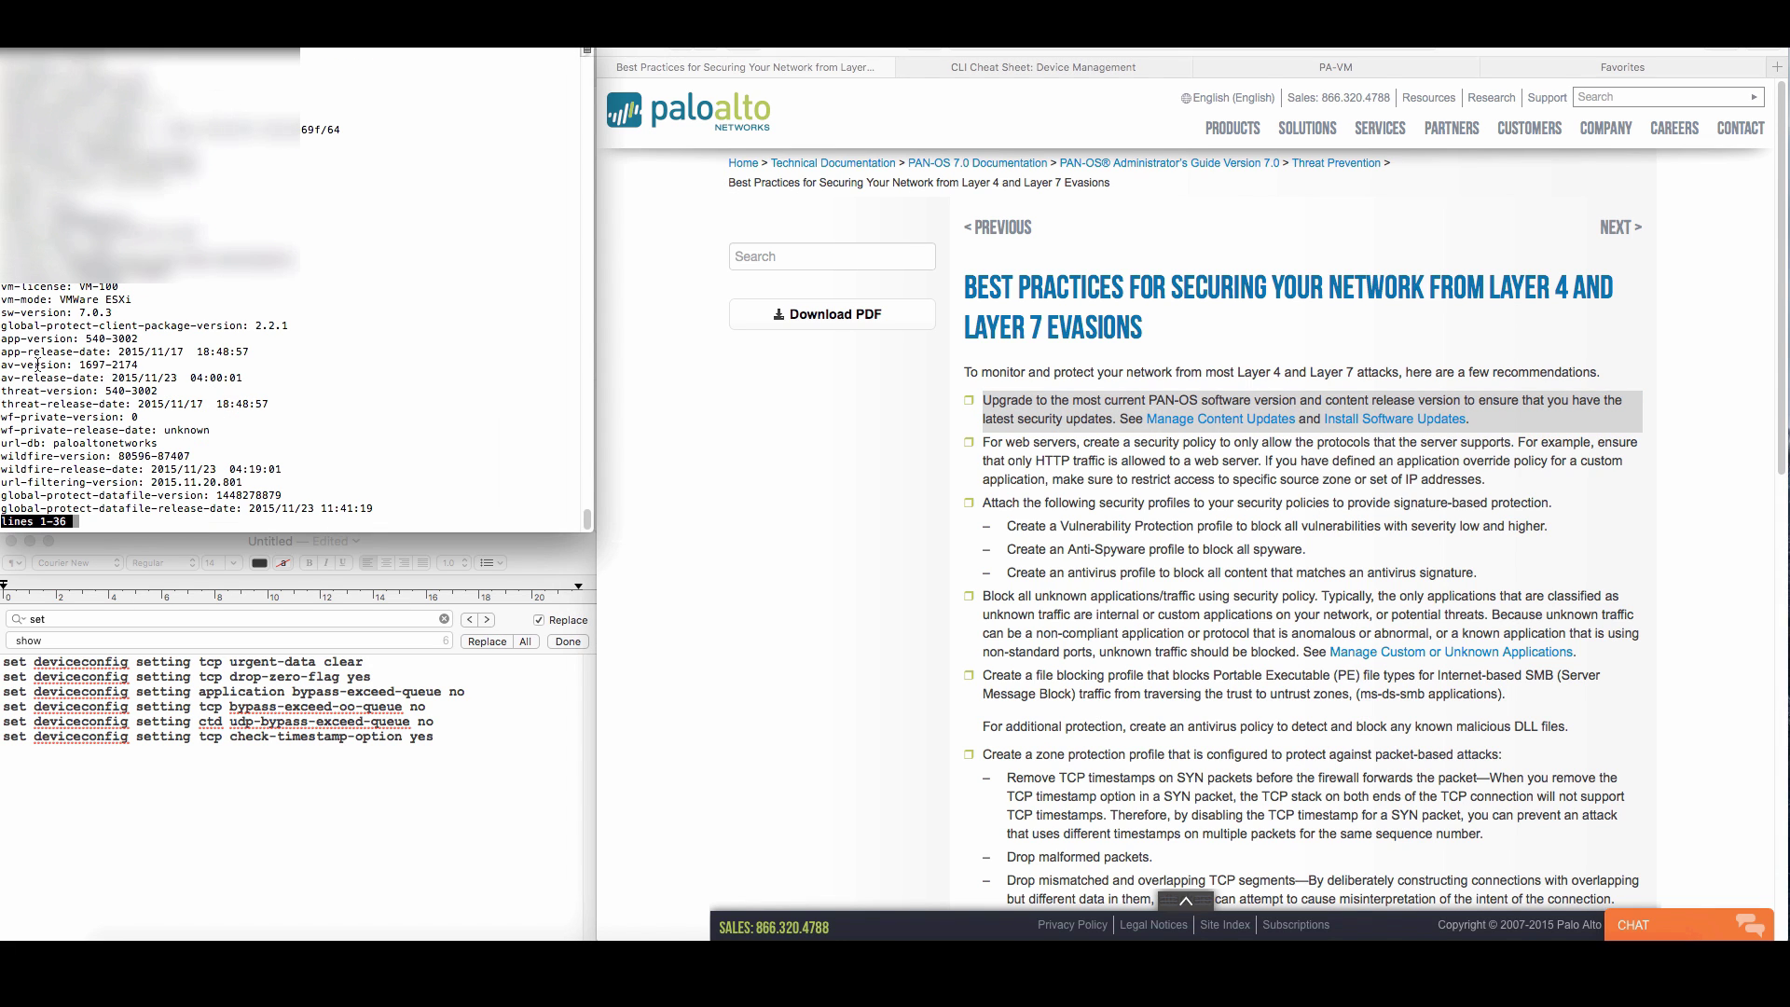
pyautogui.tripleClick(52, 313)
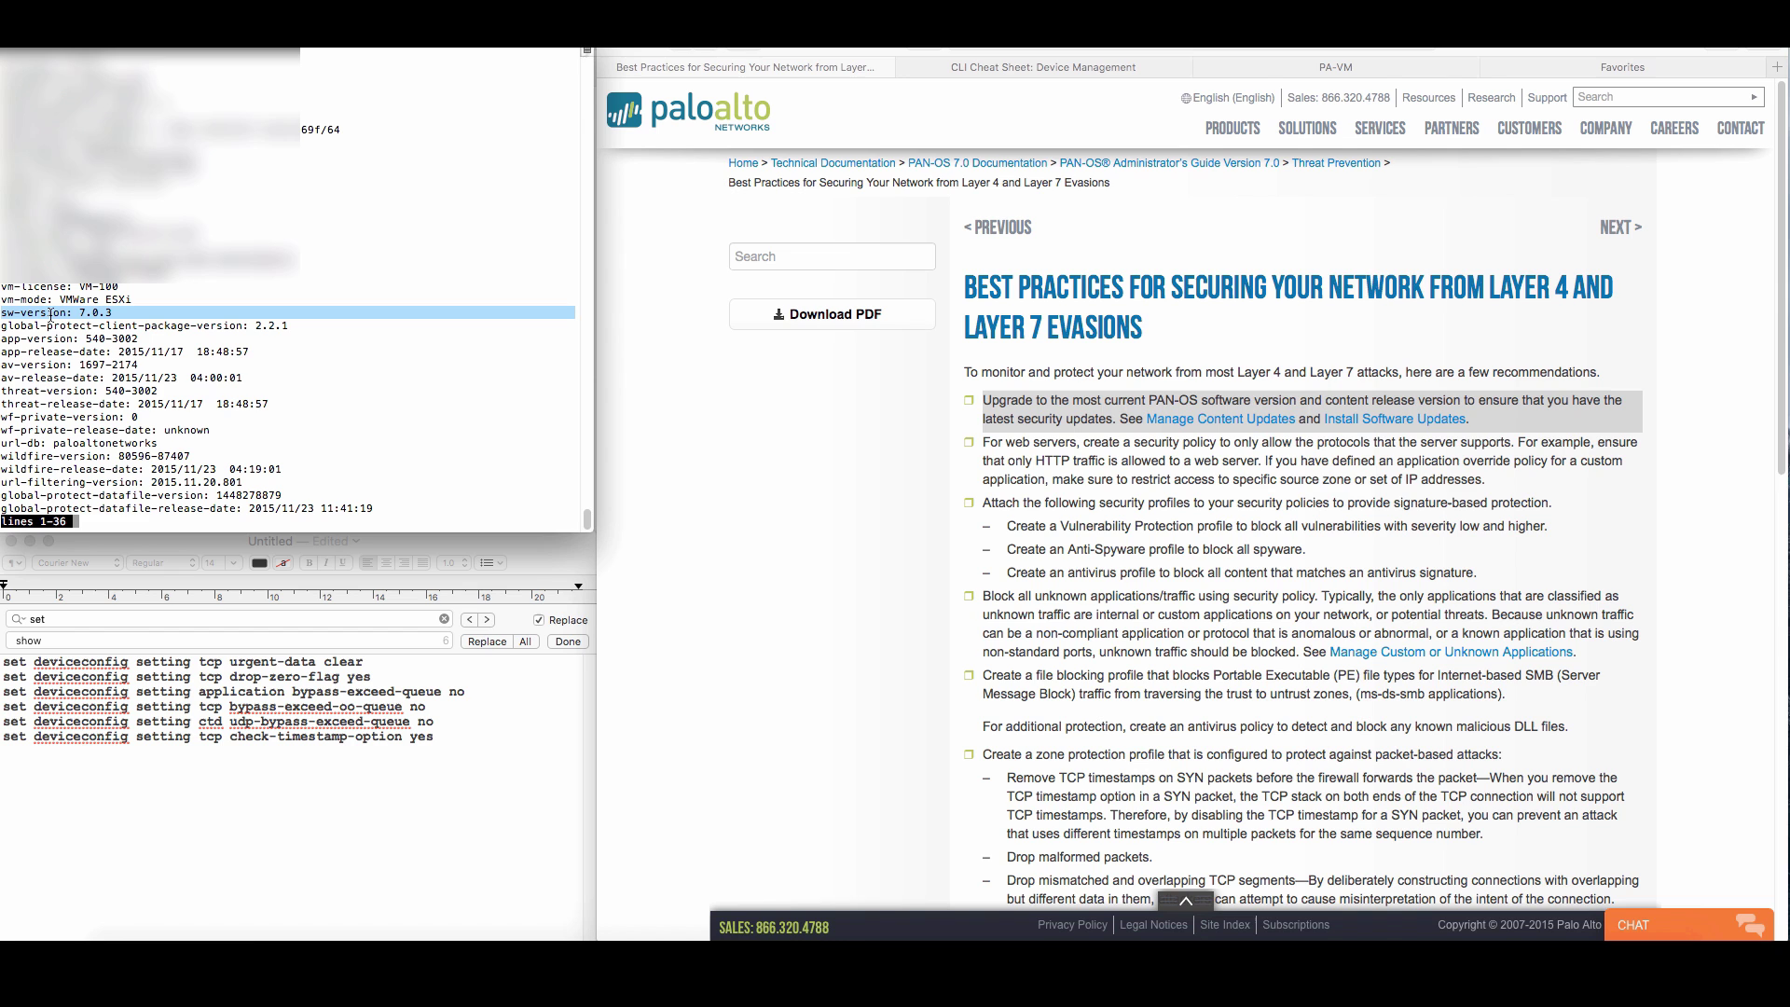
pyautogui.tripleClick(51, 351)
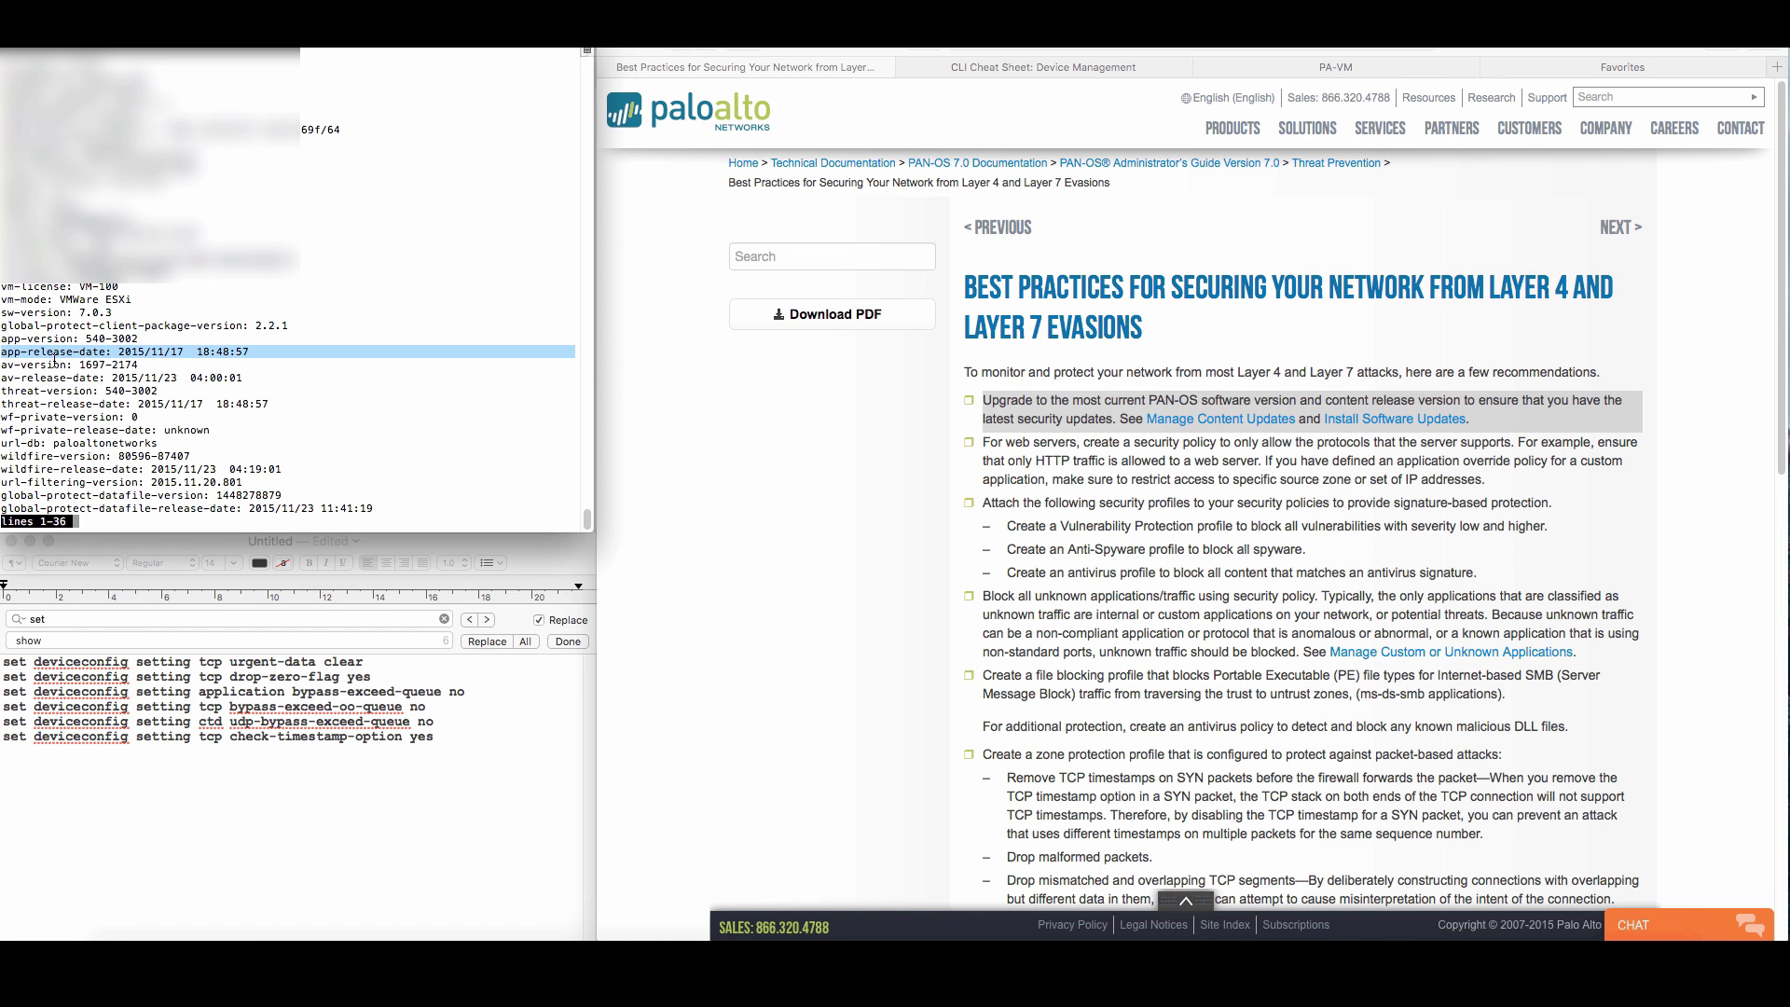
pyautogui.tripleClick(56, 377)
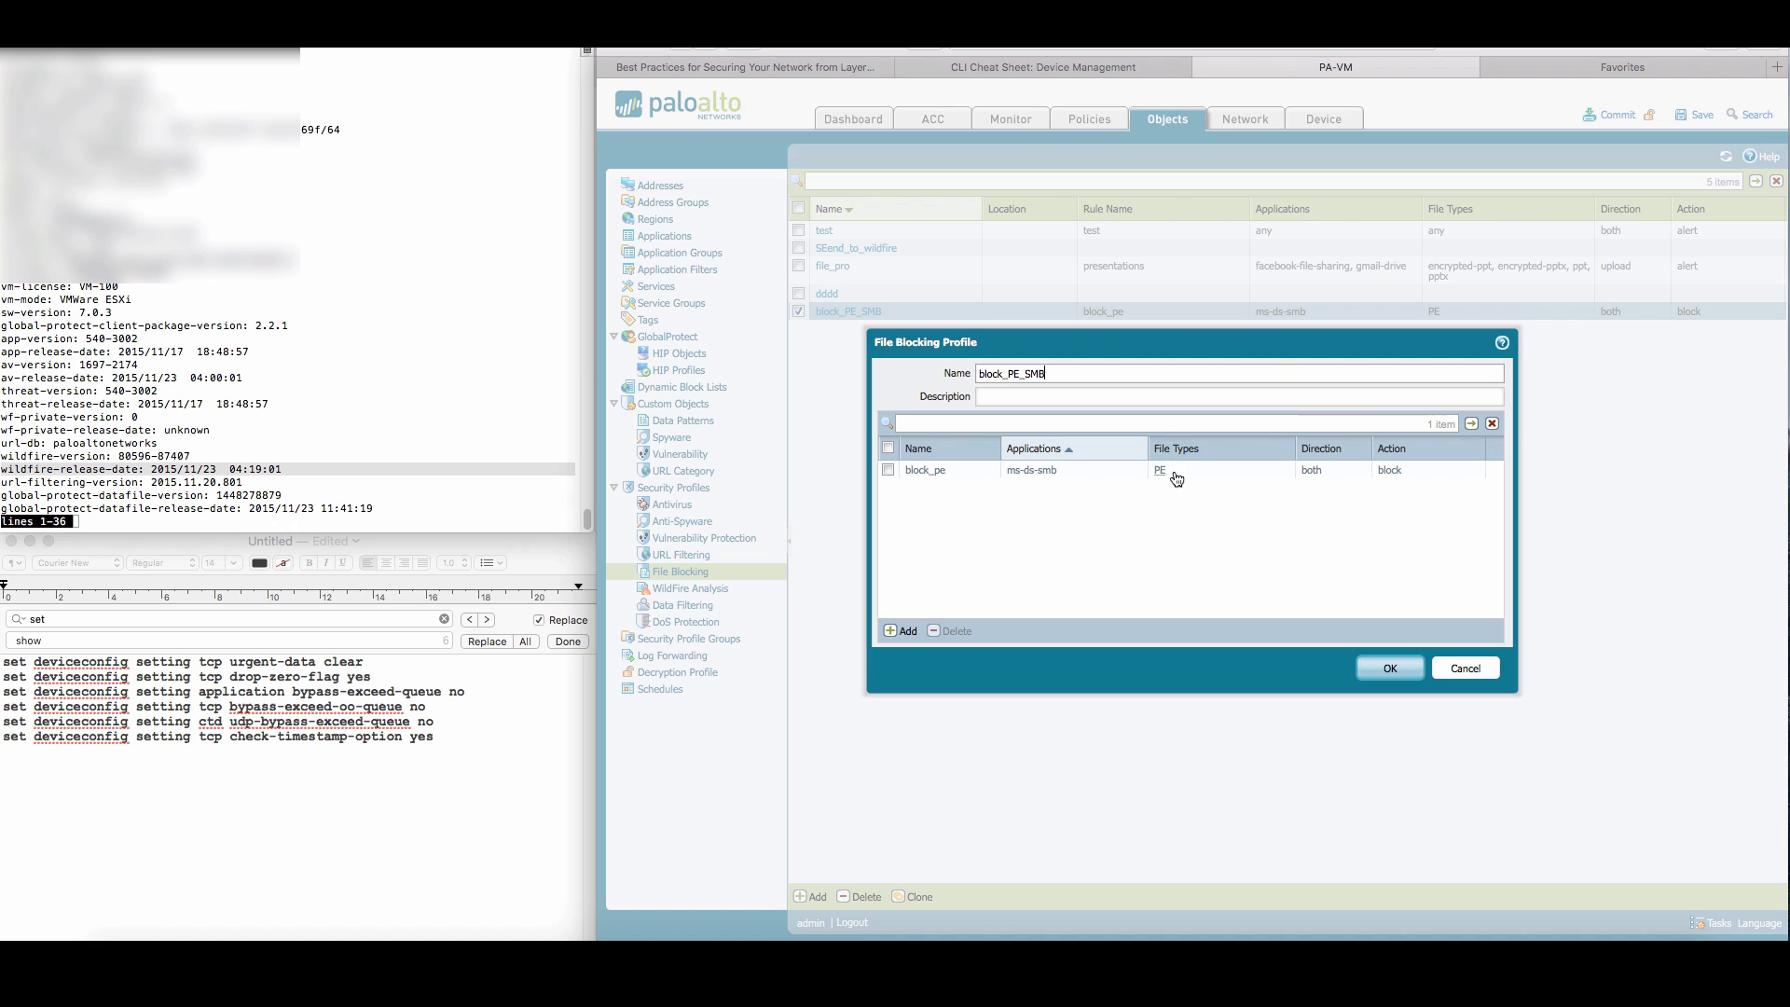
# Close block_PE_SMB and highlight the zone protection and TCP timestamp removal recommendations.
pyautogui.click(1451, 665)
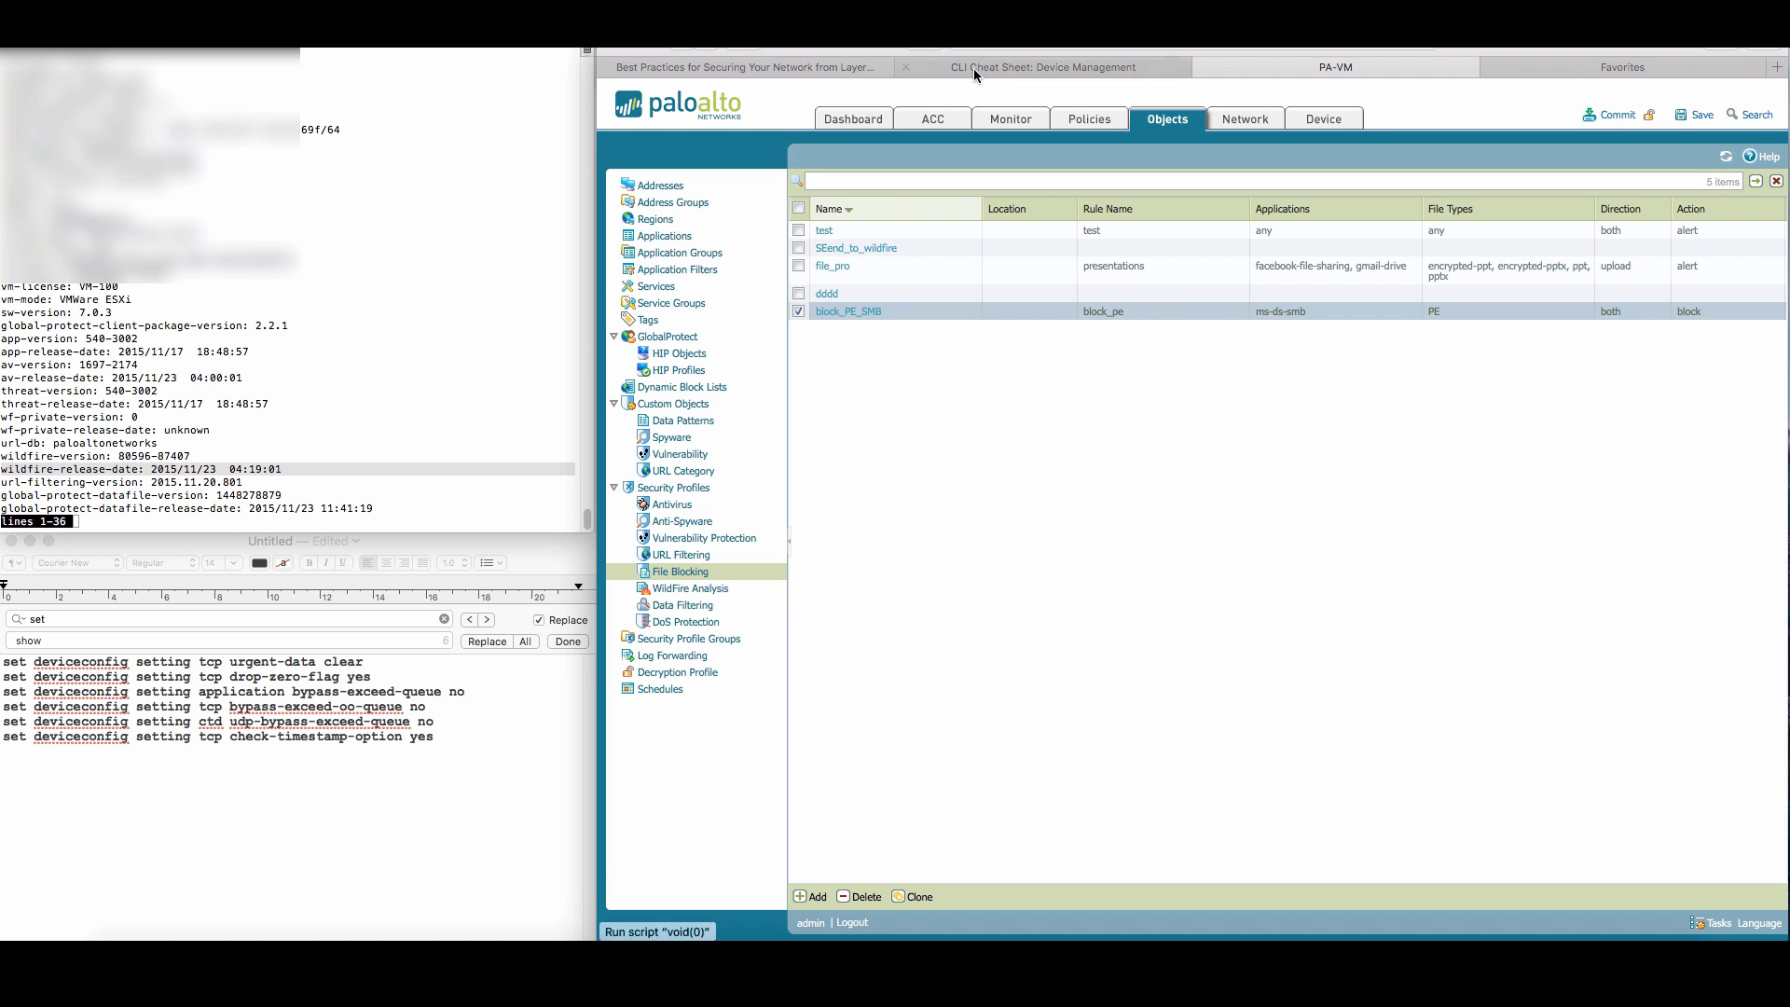
pyautogui.click(811, 69)
pyautogui.scroll(-4, 1133, 524)
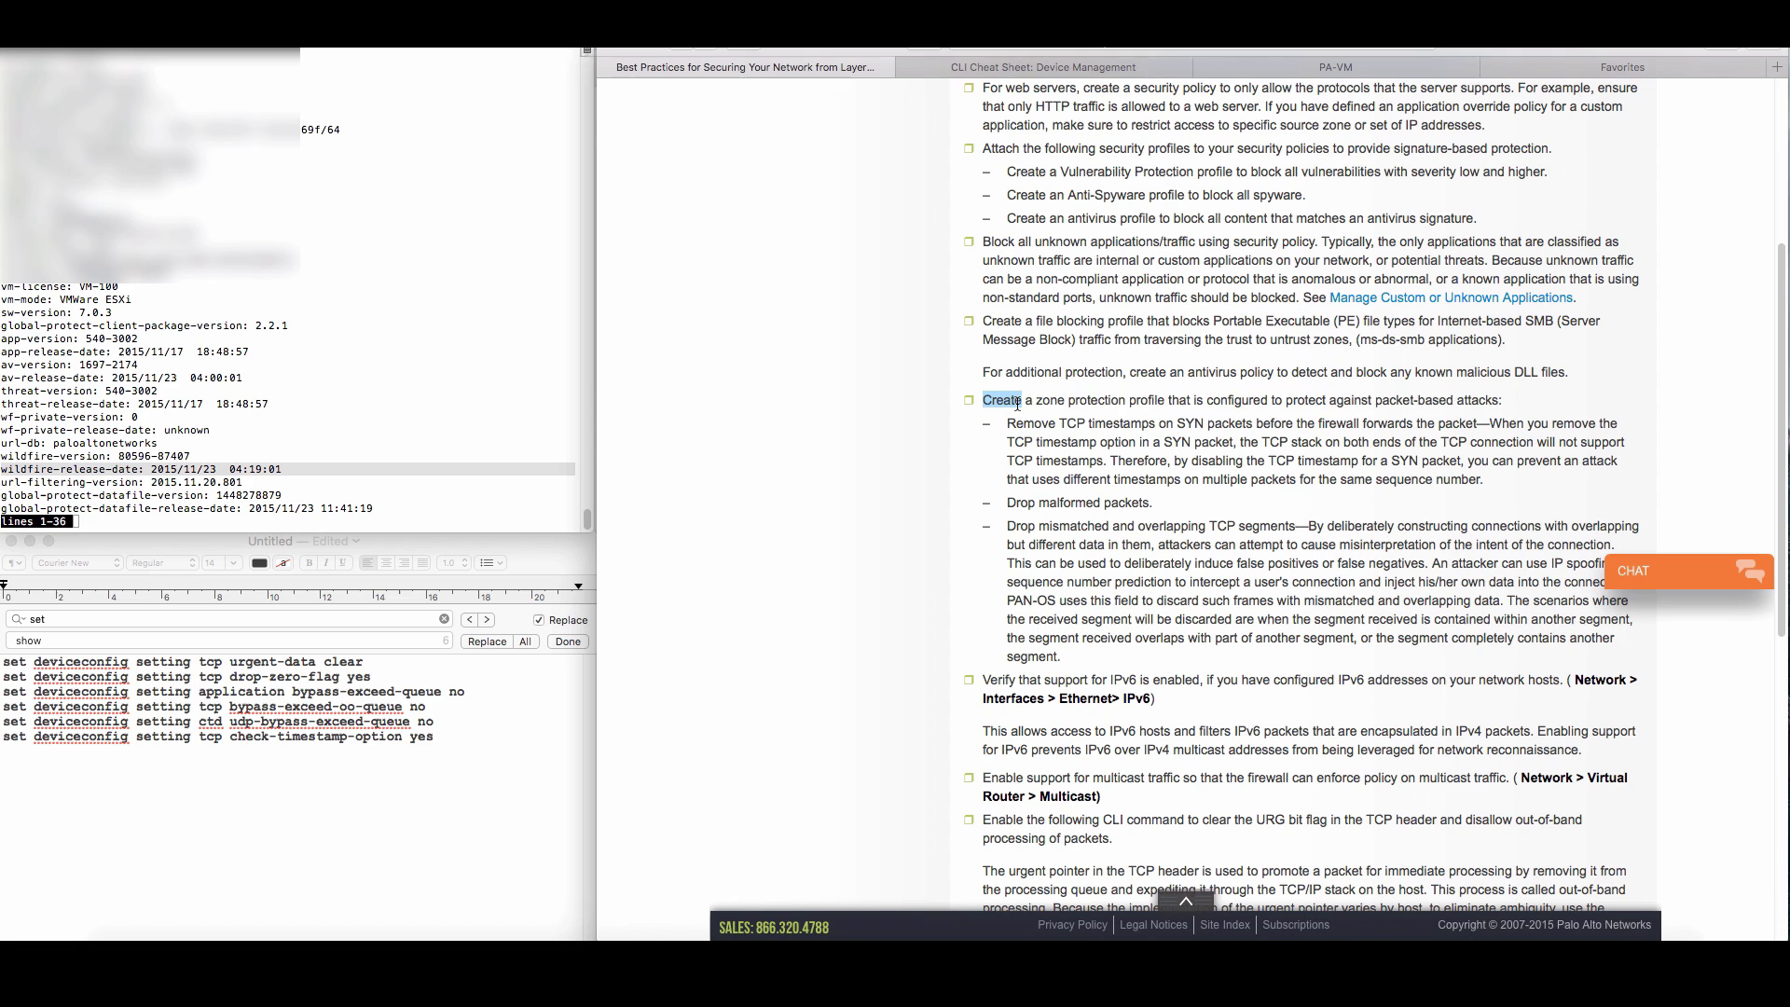
pyautogui.tripleClick(1016, 403)
pyautogui.tripleClick(1025, 442)
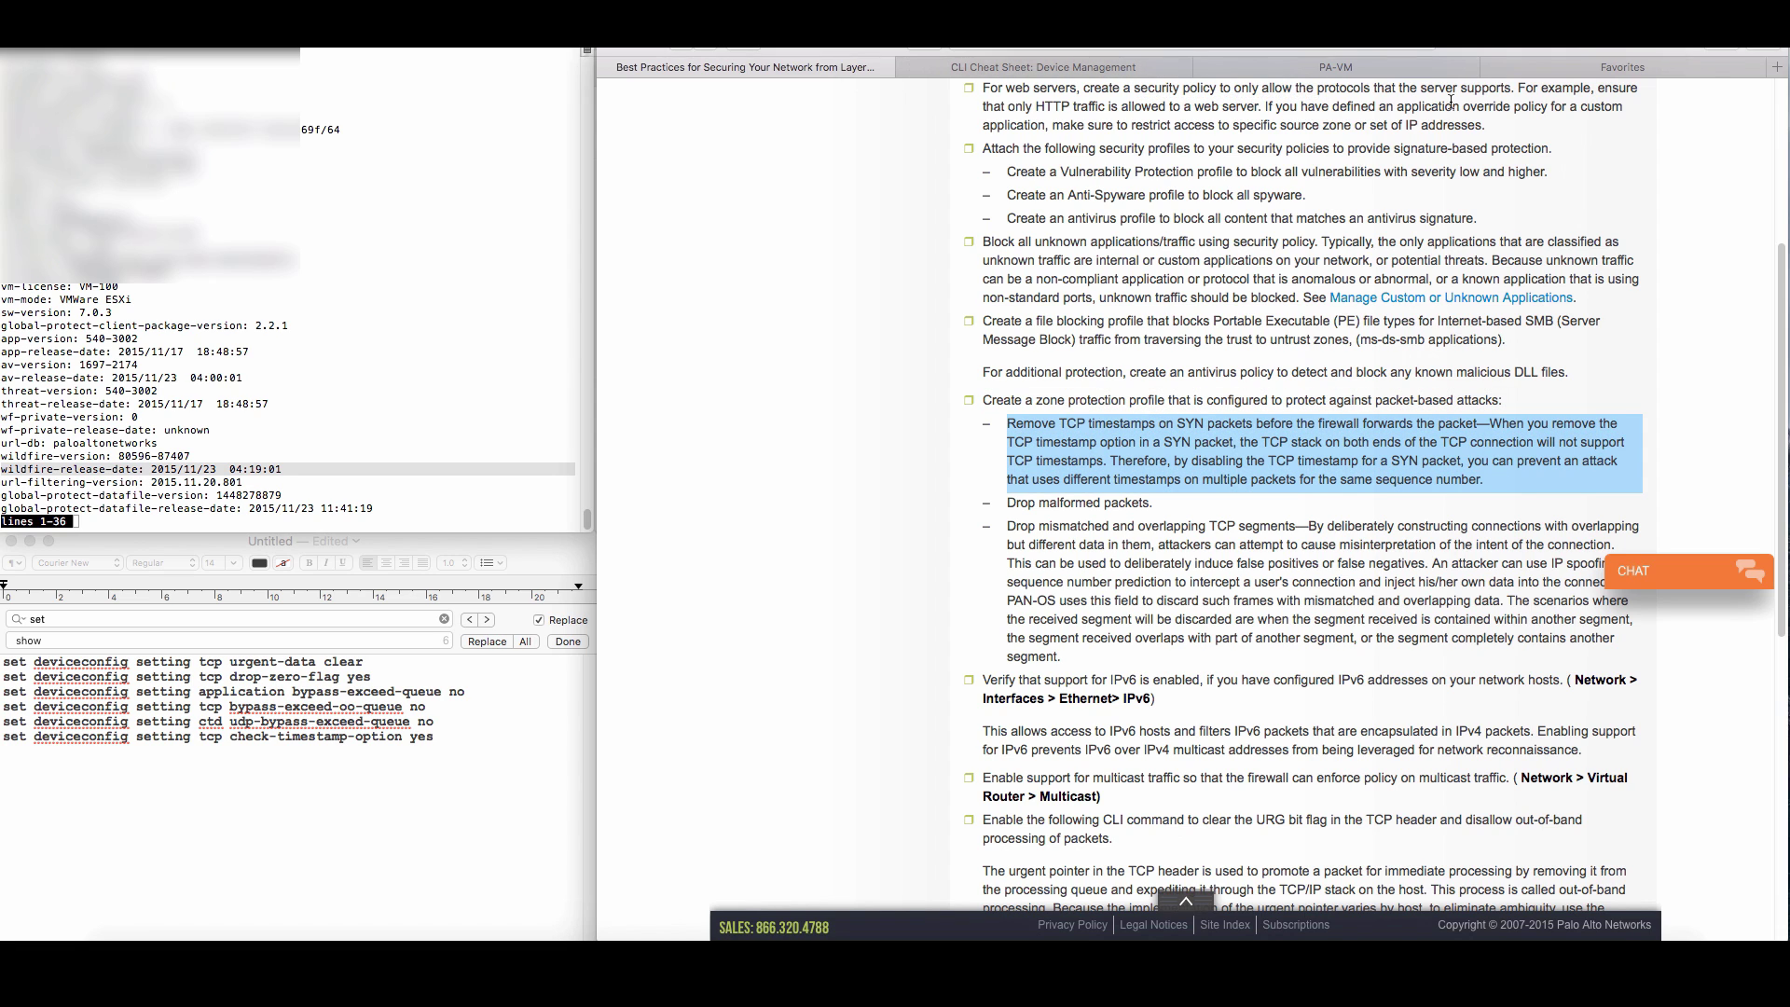
# Inspect Block_Evasions' reconnaissance, packet-based attack and TCP drop settings, then list the zones.
pyautogui.click(1335, 68)
pyautogui.click(850, 255)
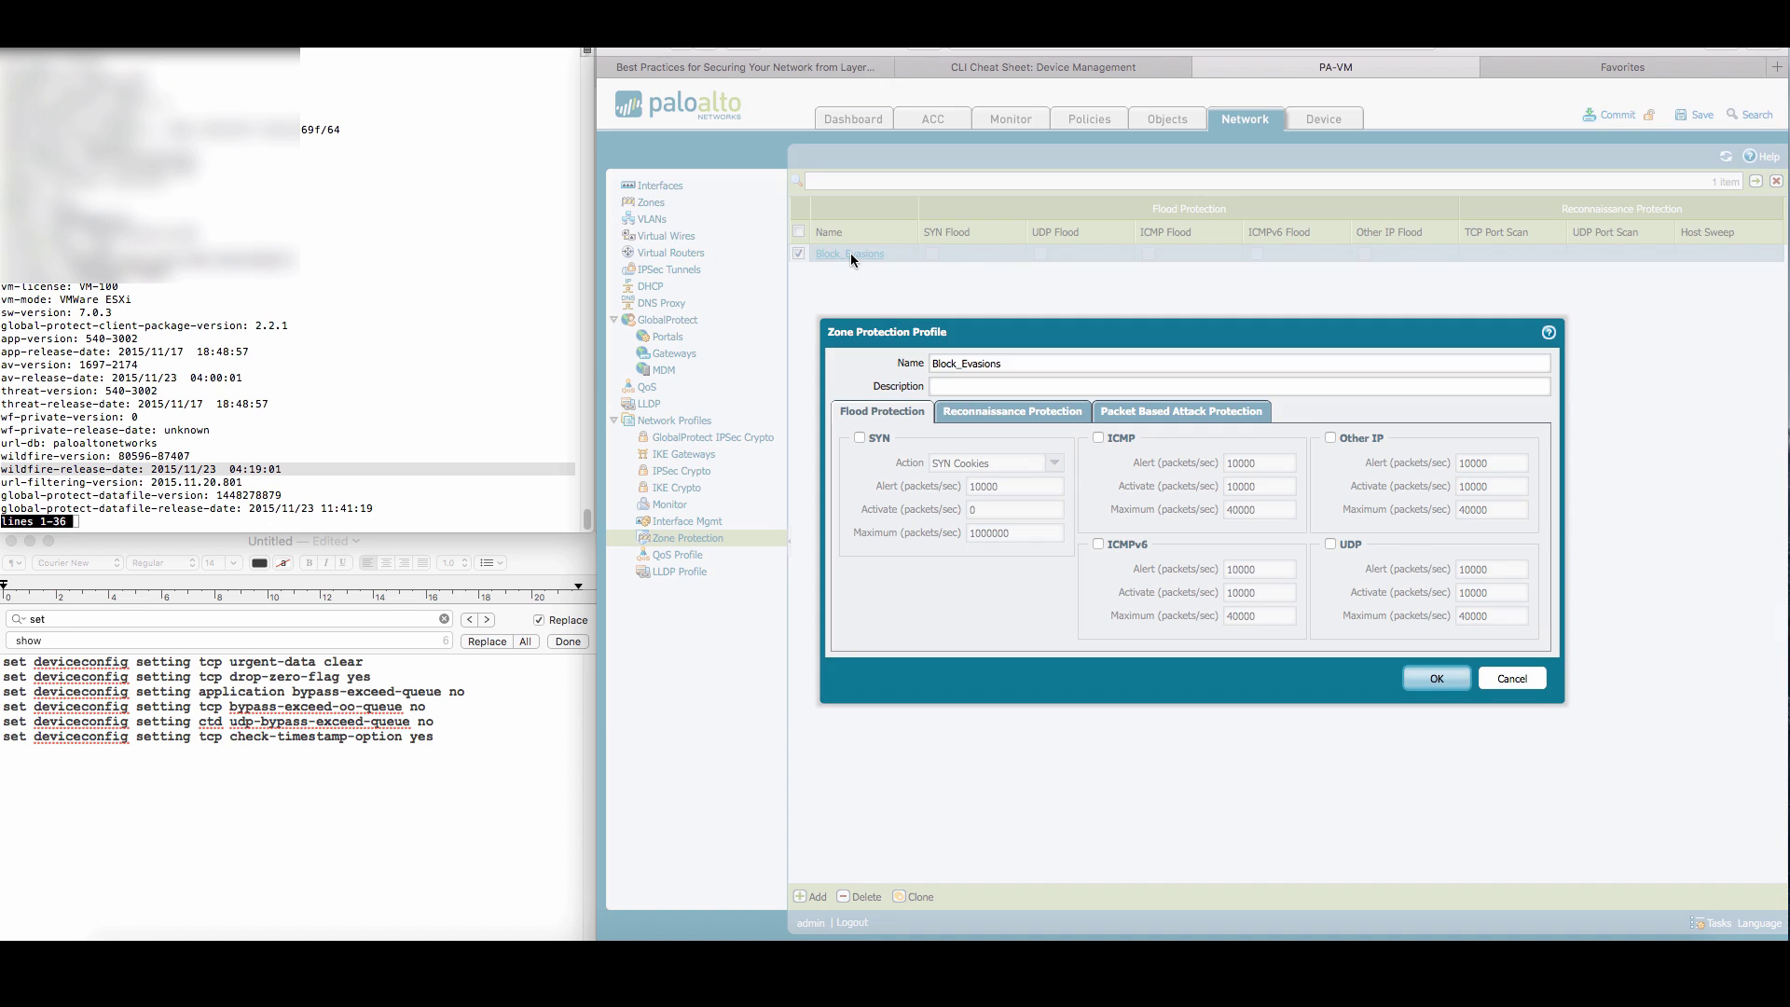
pyautogui.click(982, 414)
pyautogui.click(1164, 411)
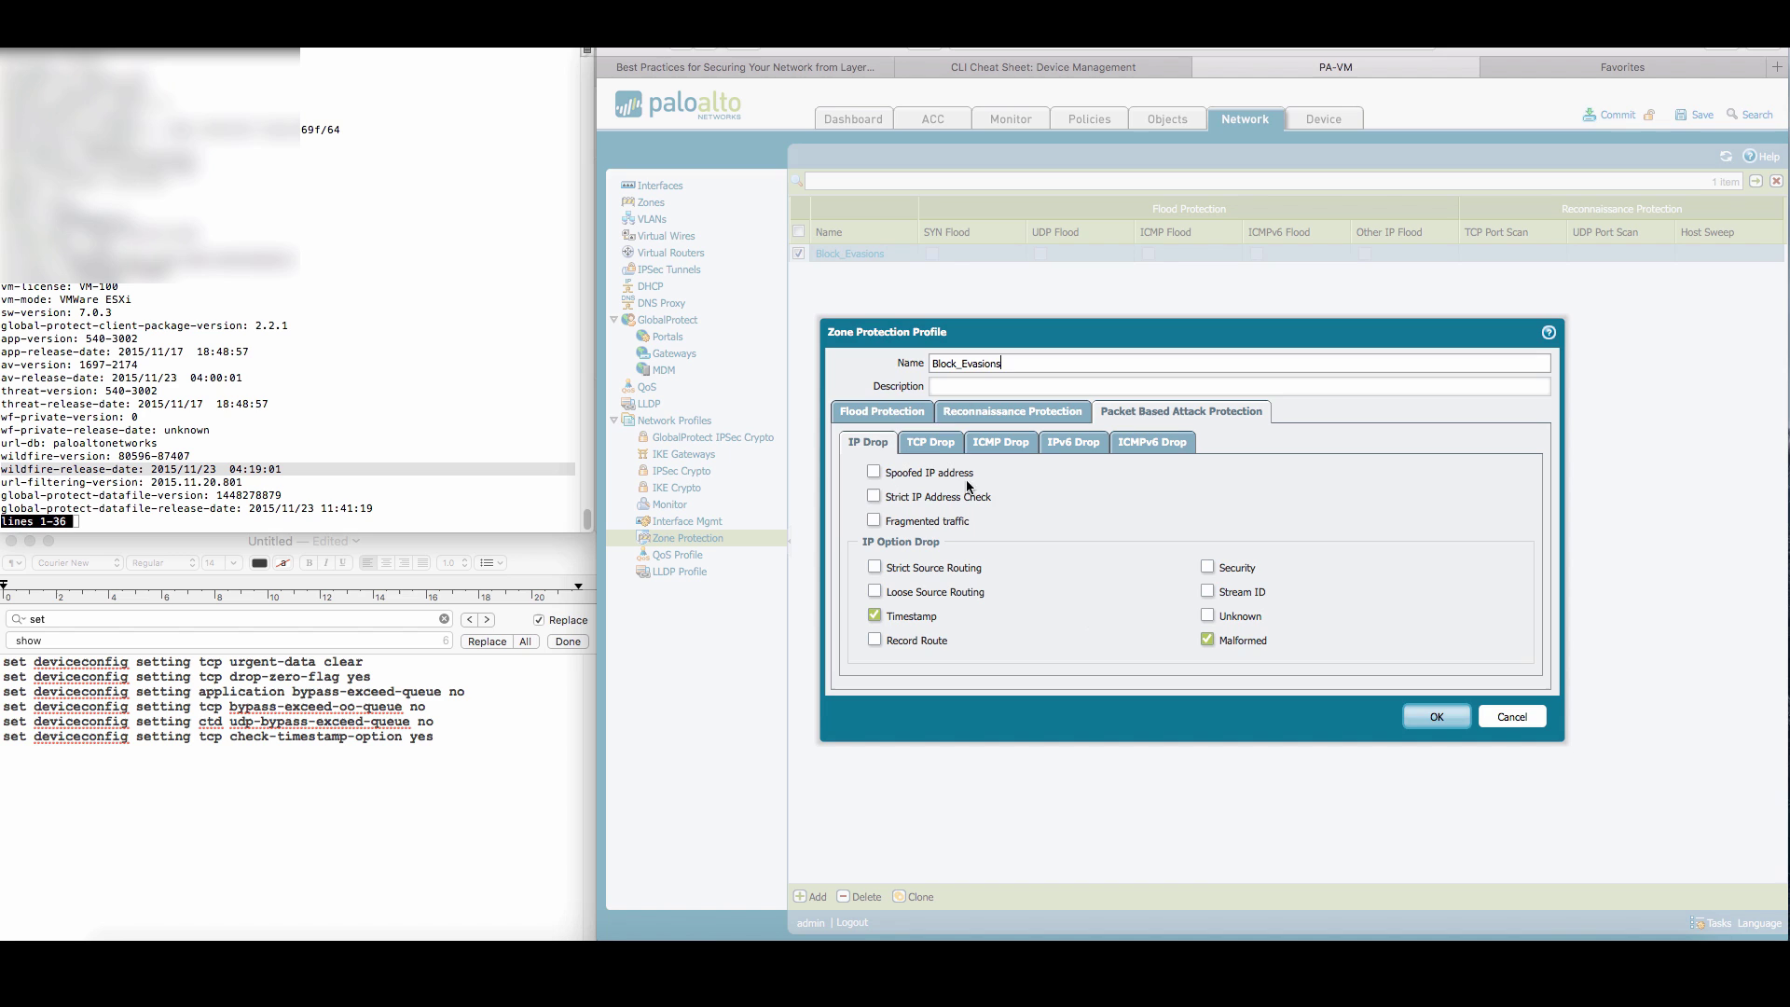
pyautogui.click(932, 444)
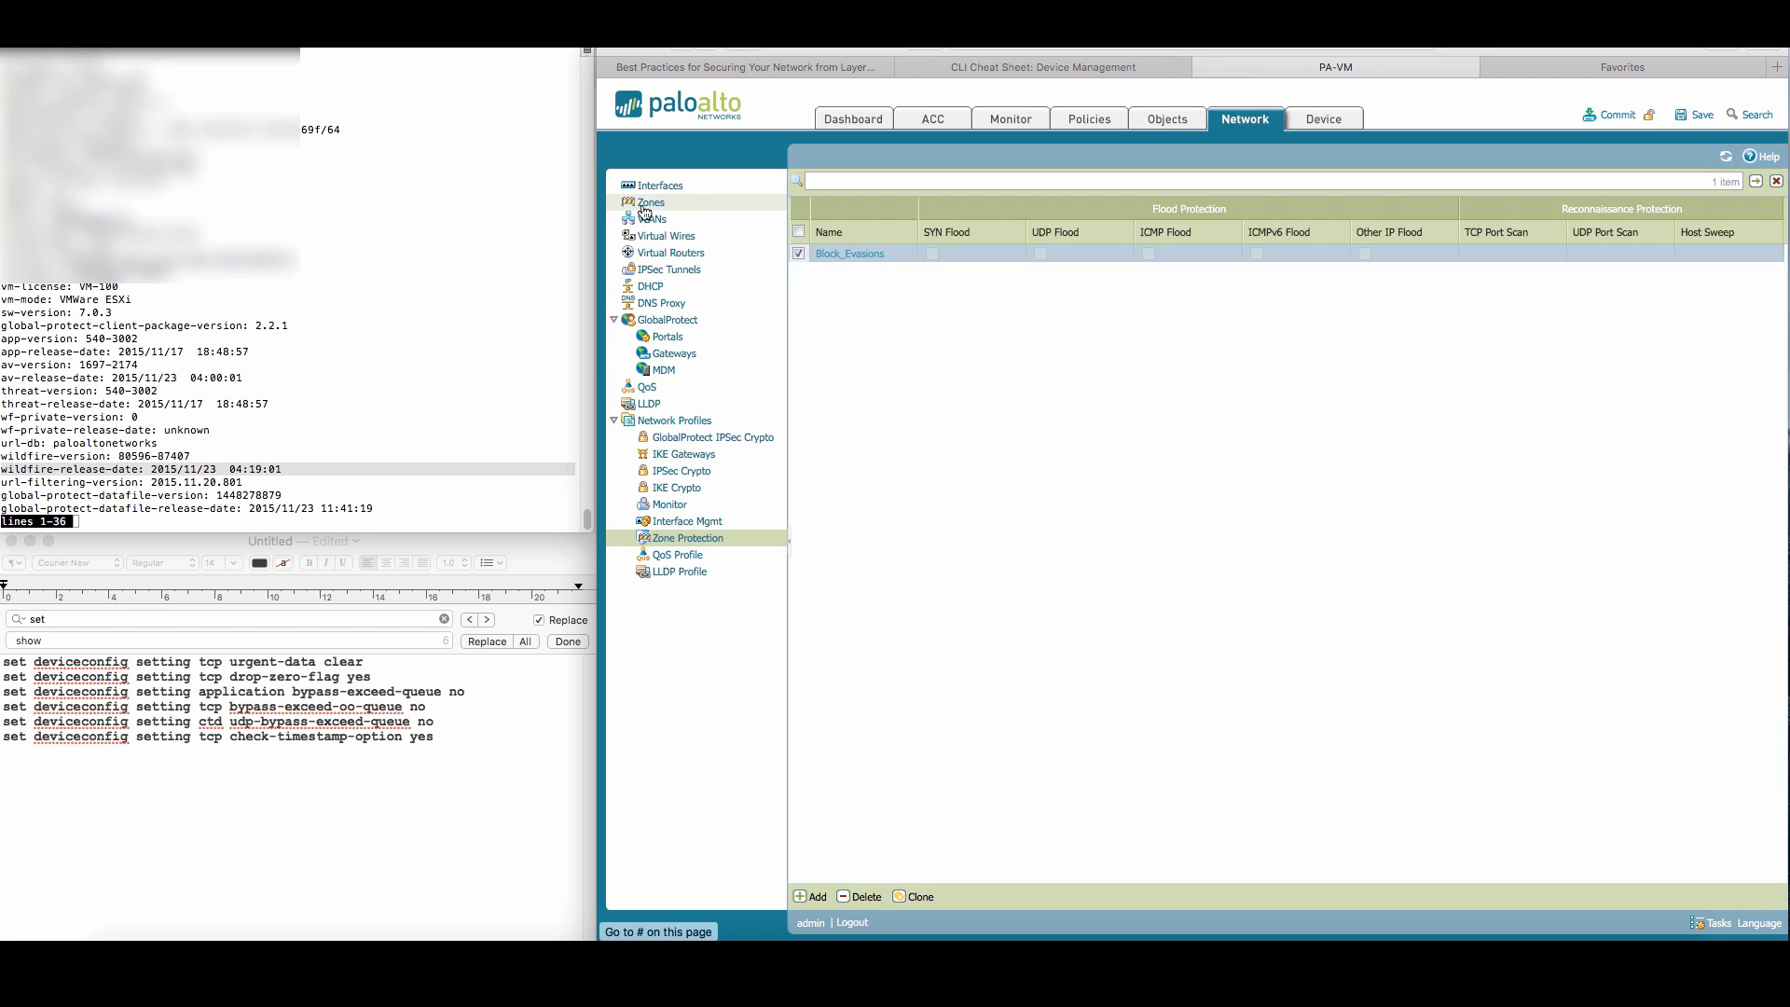
pyautogui.click(647, 202)
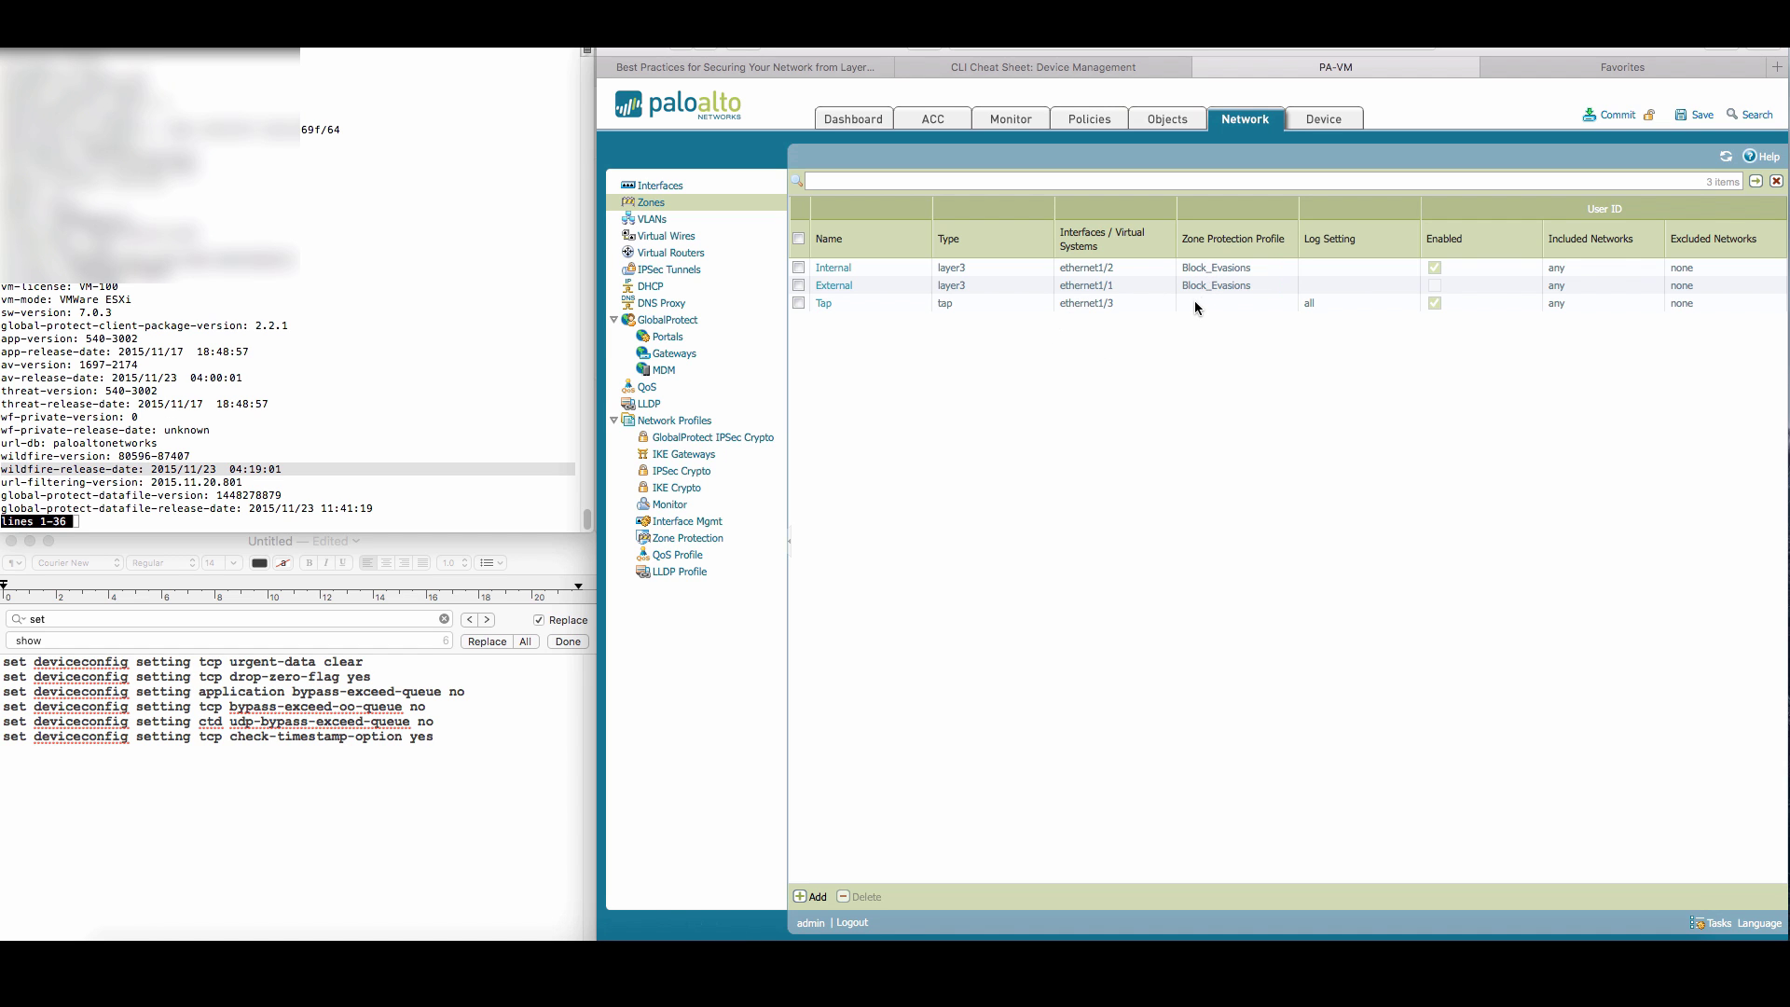
# Select the recommended TCP evasion commands in the article and finish the system info pager.
pyautogui.click(730, 66)
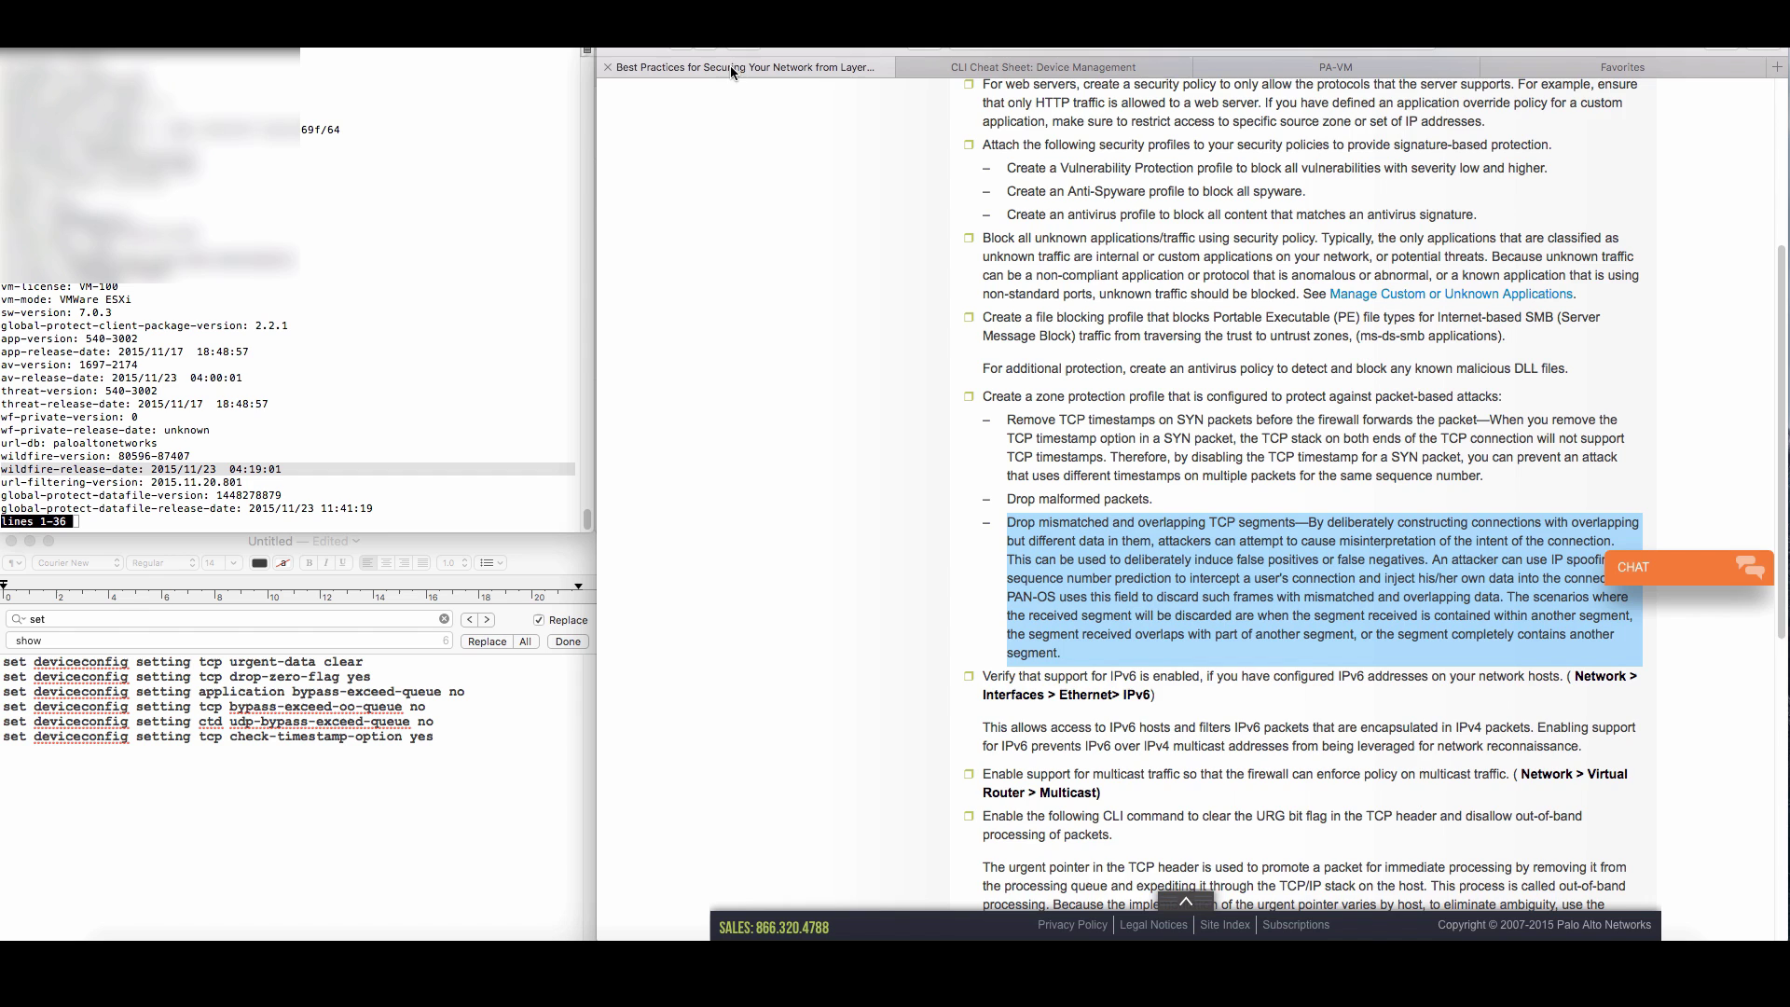
pyautogui.scroll(-4, 1096, 494)
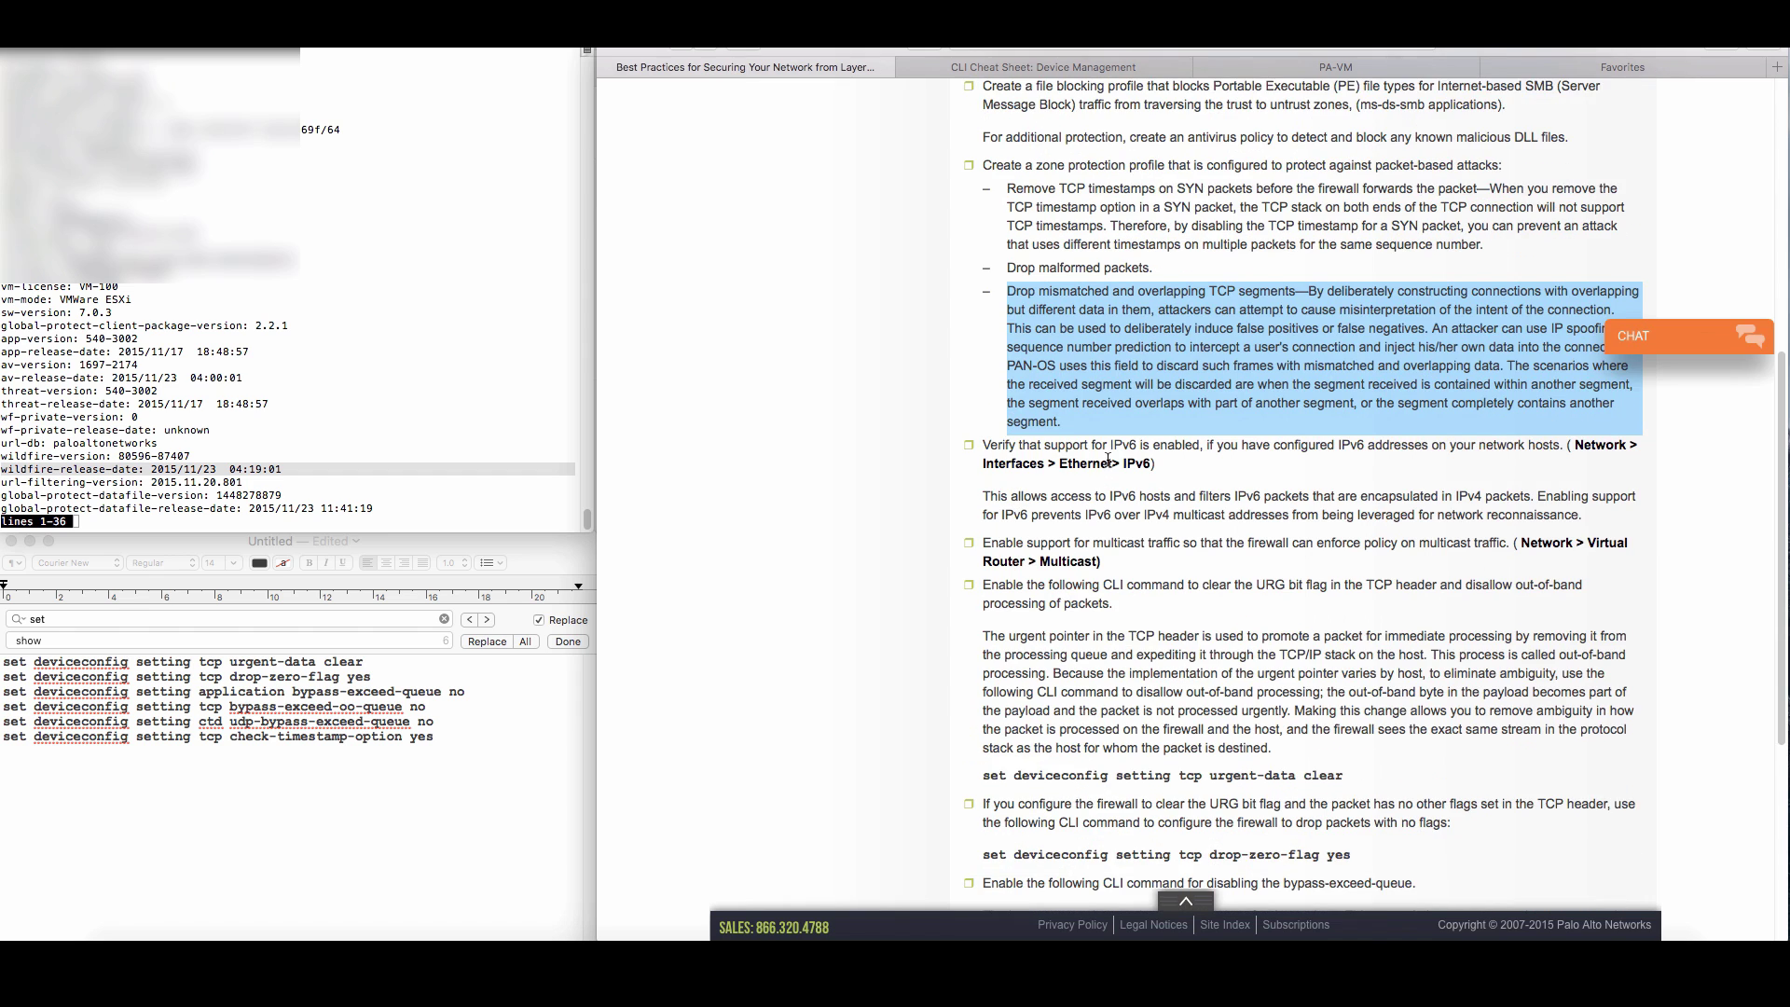
pyautogui.scroll(-5, 1096, 494)
pyautogui.moveTo(1421, 839); pyautogui.dragTo(979, 340)
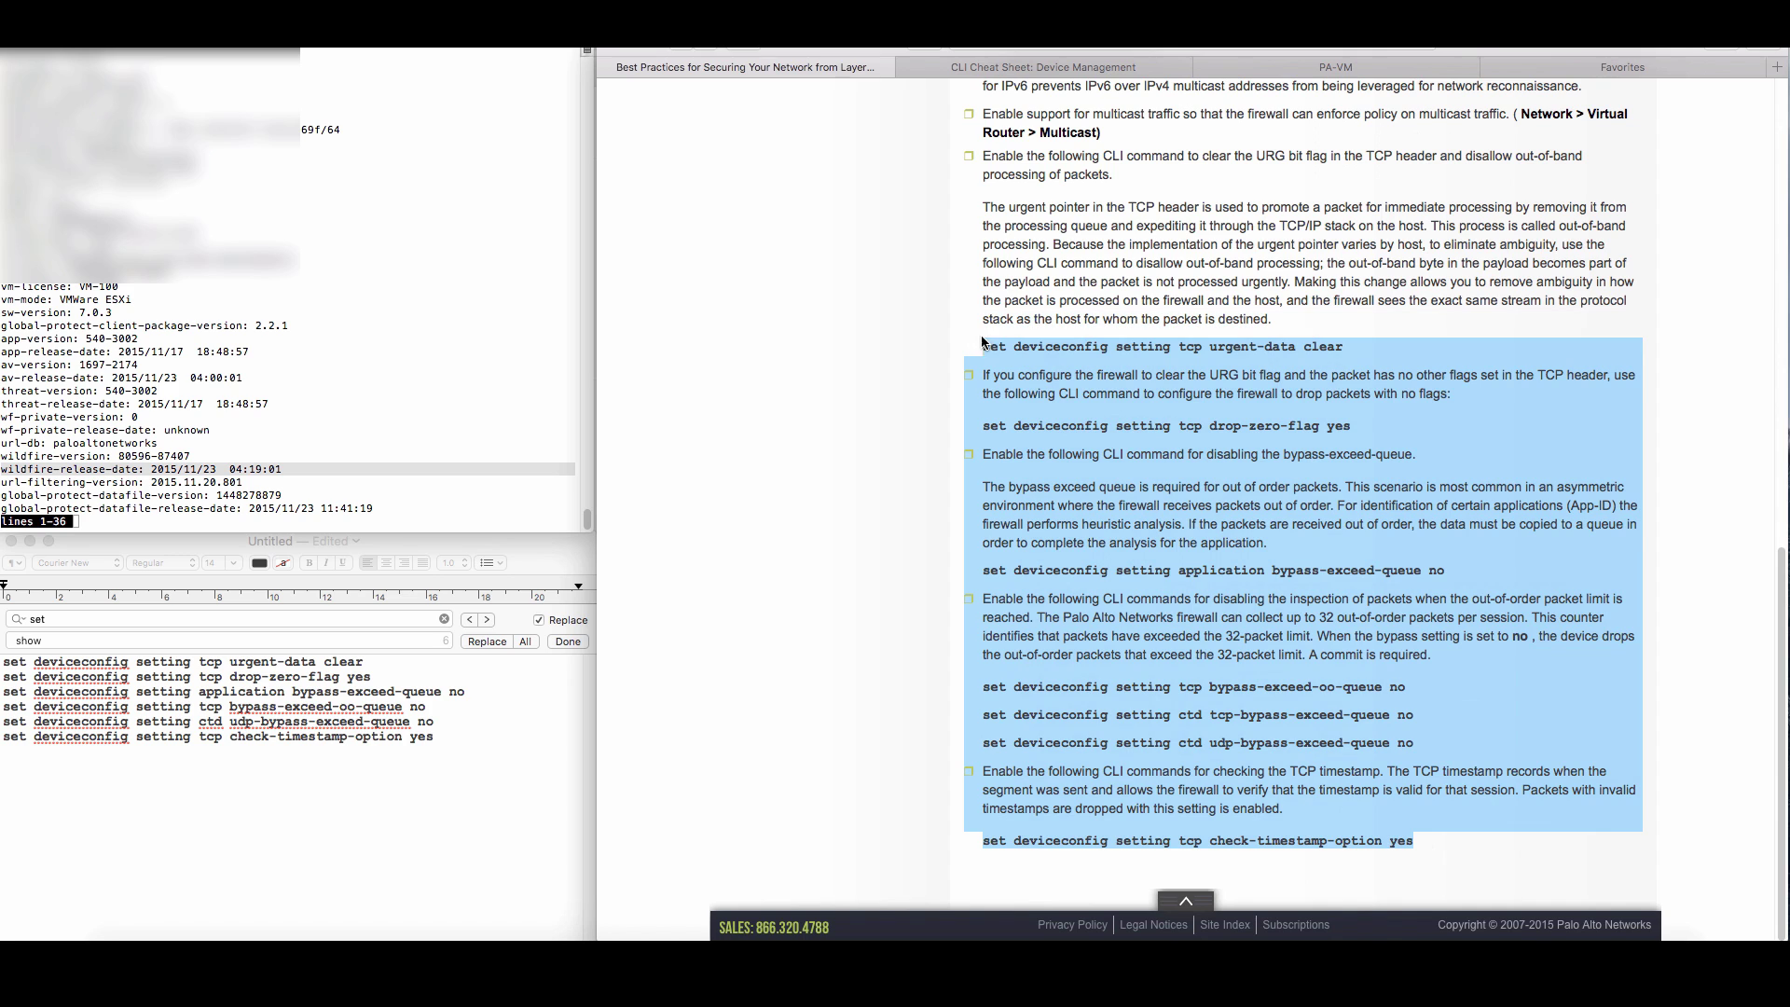
pyautogui.click(476, 698)
pyautogui.click(257, 481)
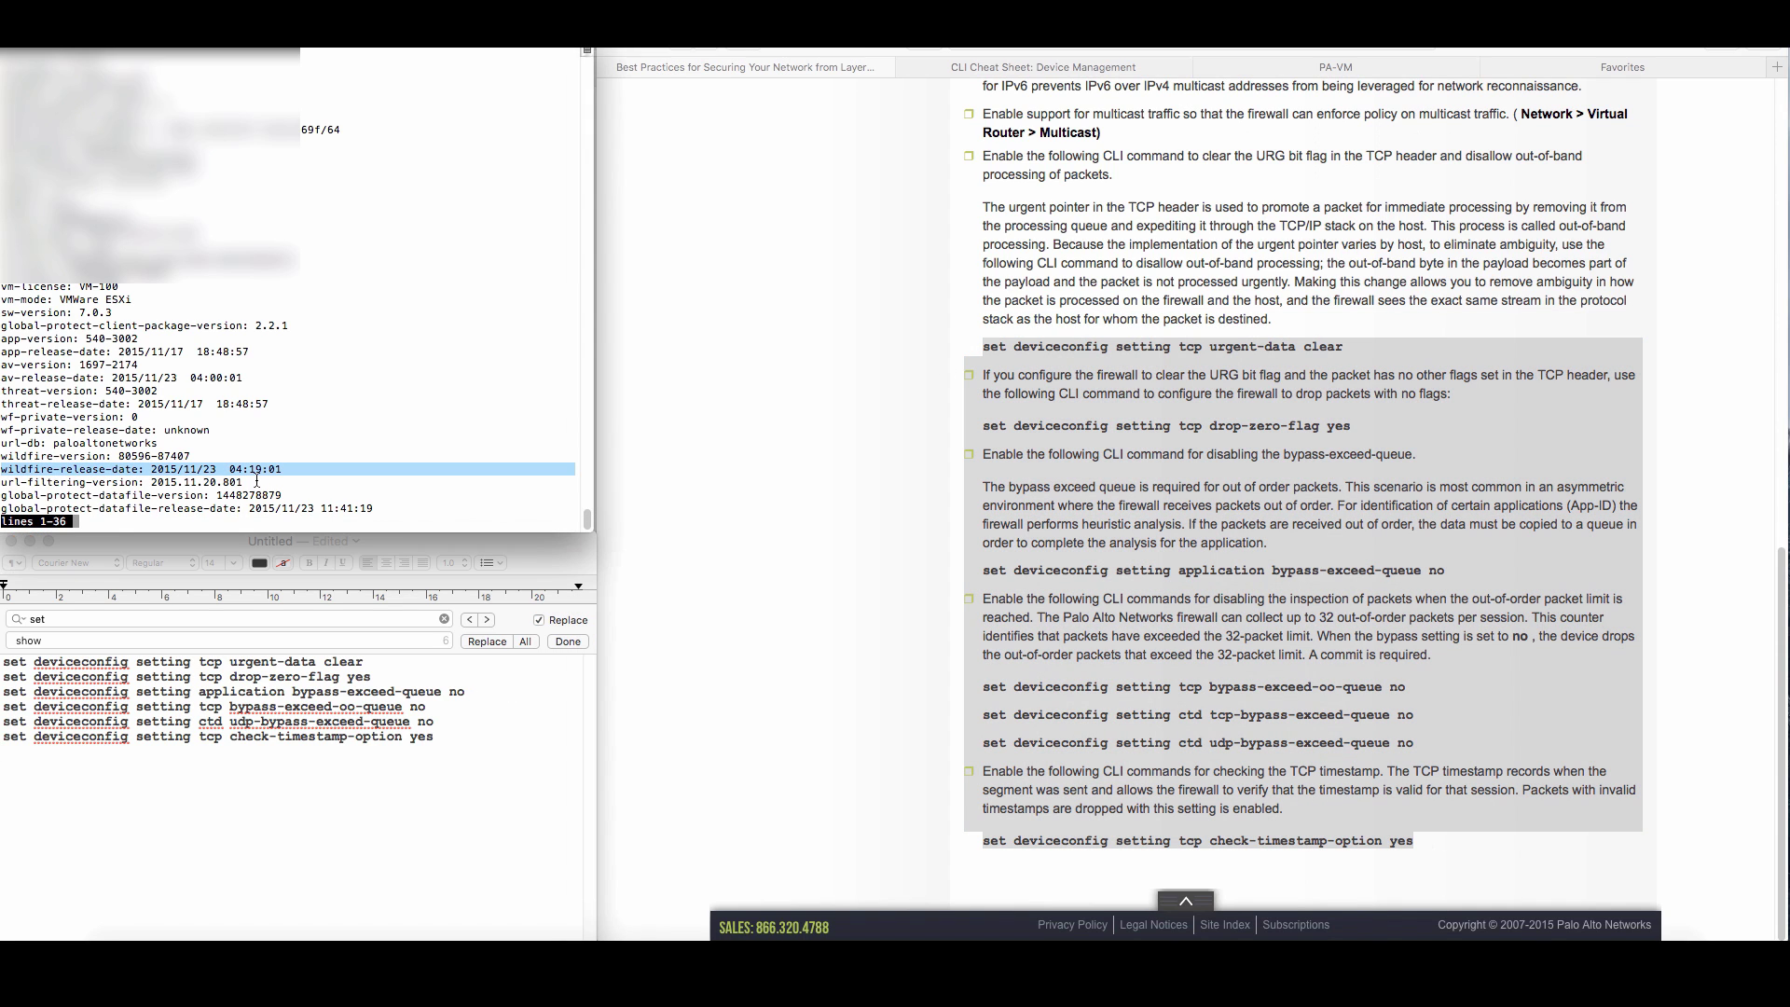
pyautogui.press('space')
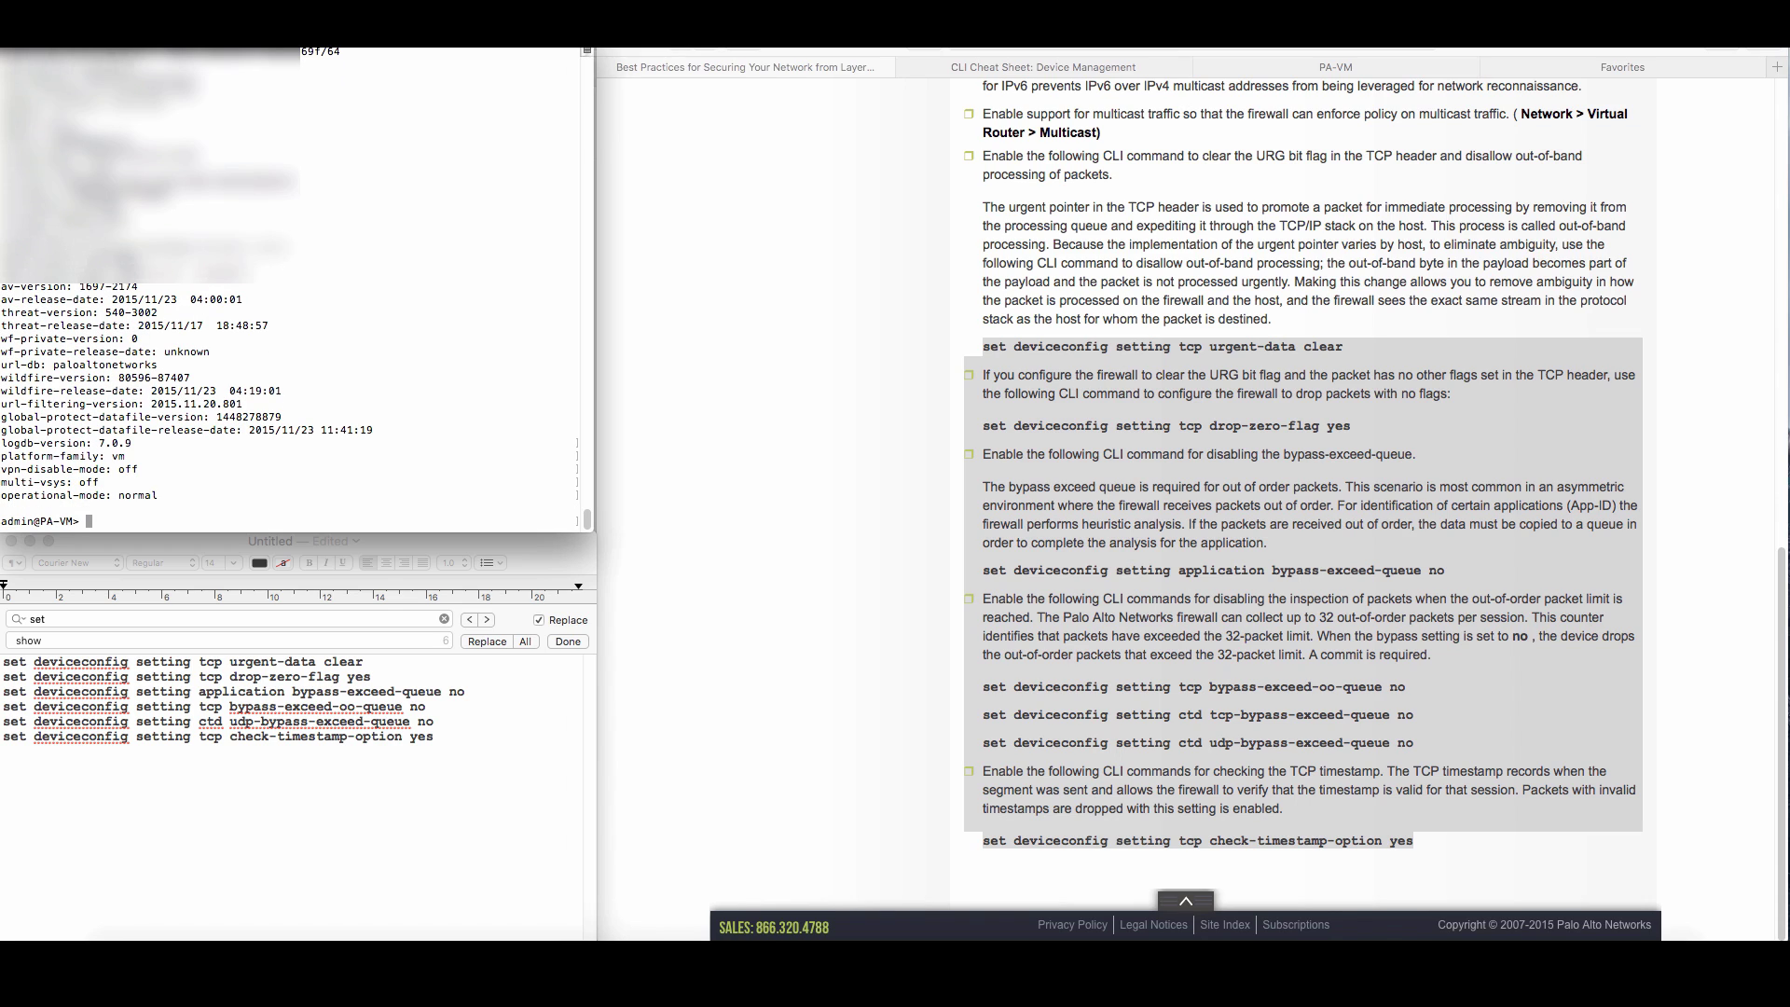
# Enter configure mode, paste the six set deviceconfig commands, and commit successfully.
pyautogui.write('configure')
pyautogui.press('Return')
pyautogui.click(451, 735)
pyautogui.press('super+a')
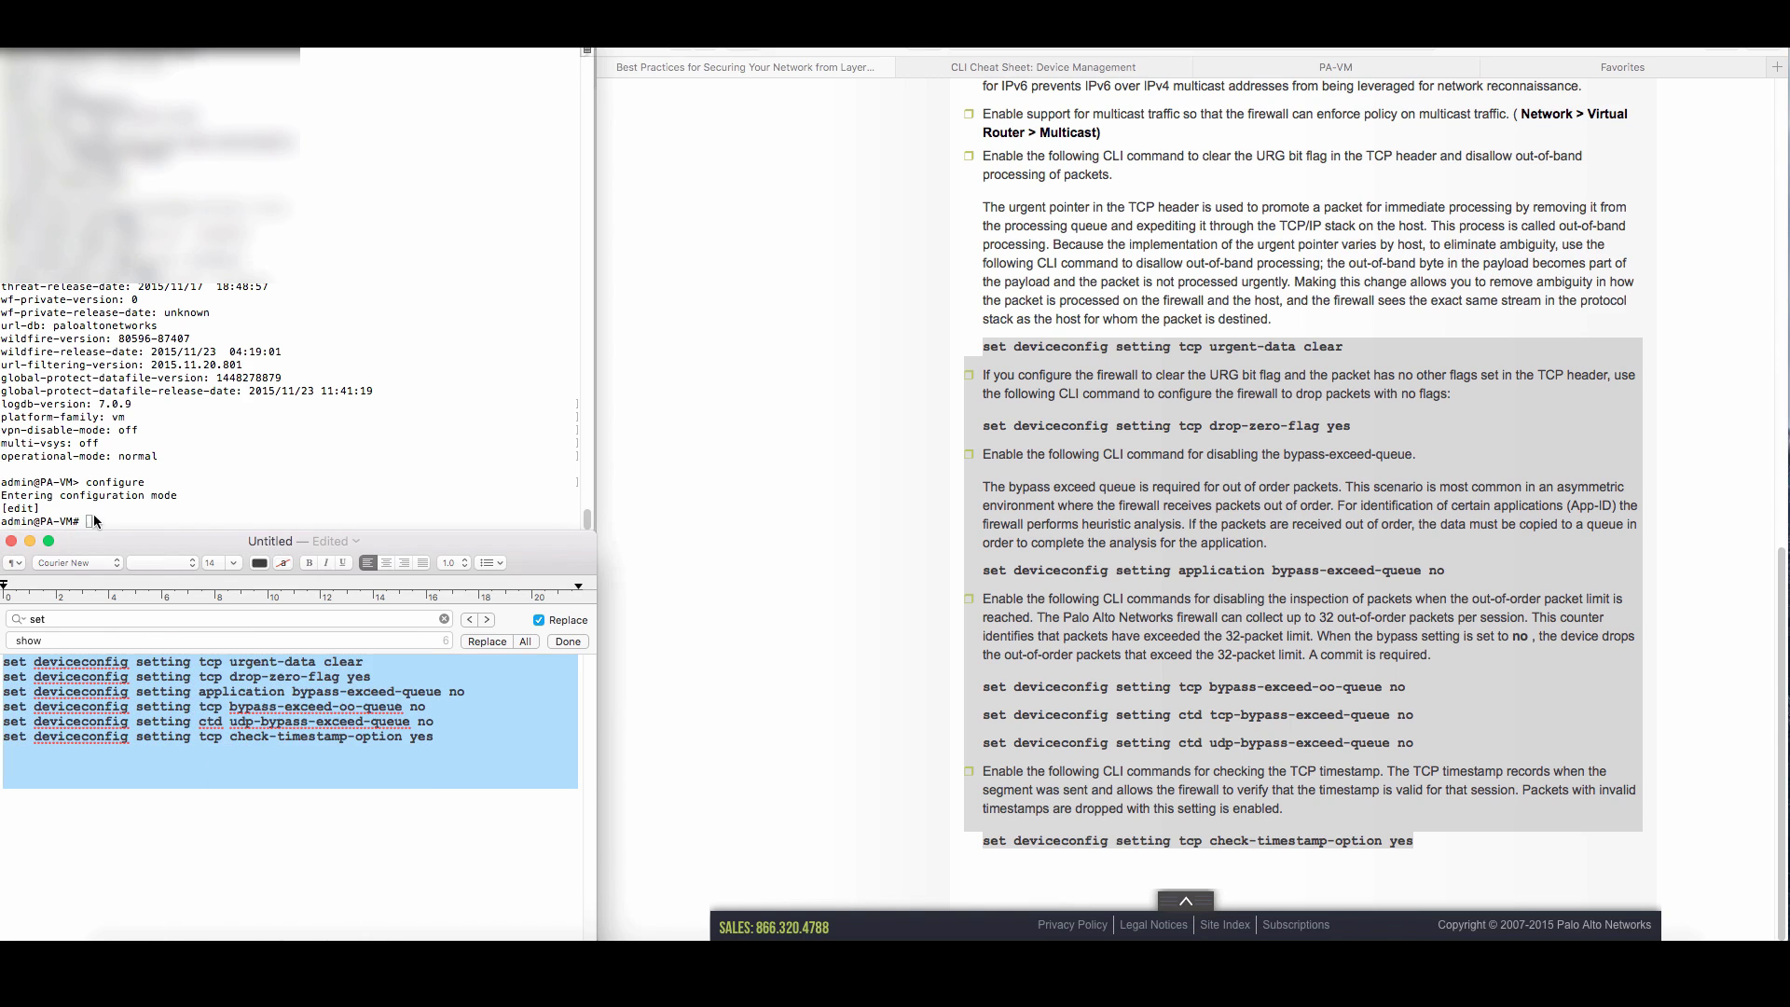
pyautogui.rightClick(94, 512)
pyautogui.click(120, 541)
pyautogui.write('com')
pyautogui.click(140, 504)
pyautogui.write('commit')
pyautogui.press('Return')
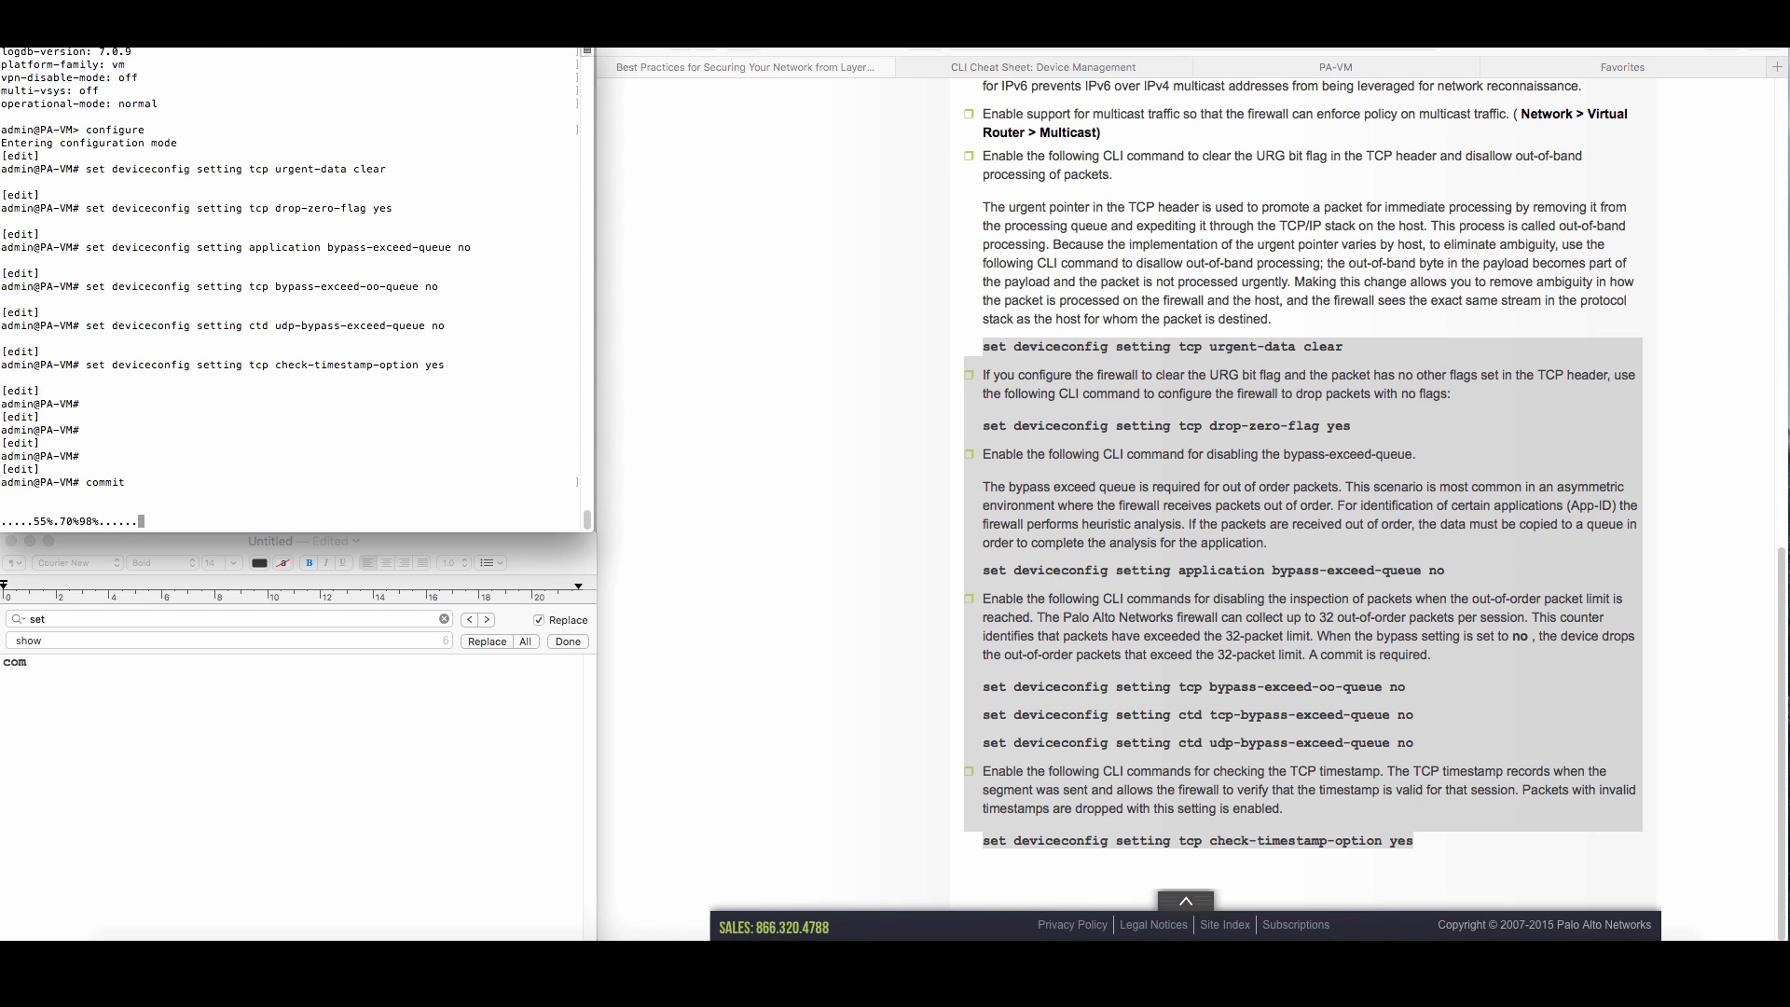
pyautogui.tripleClick(70, 417)
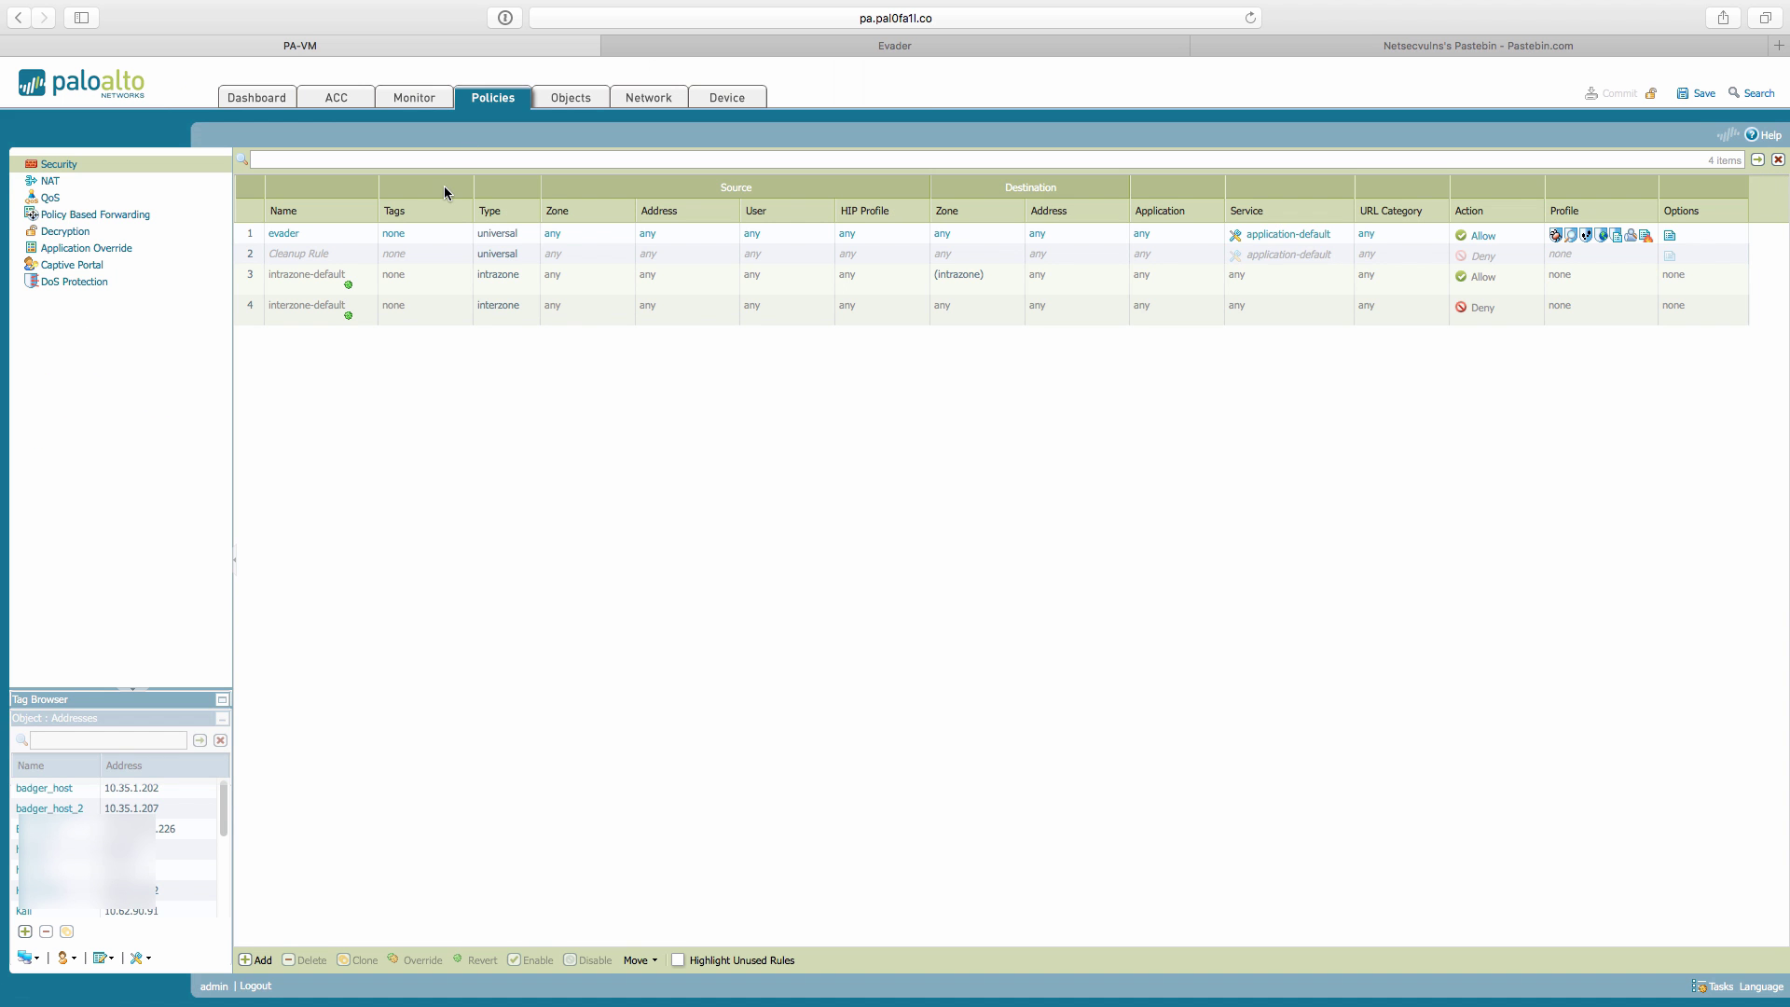
# Open the evader rule and review its Source, User, Destination, Application and Service/URL Category tabs.
pyautogui.click(290, 240)
pyautogui.click(290, 240)
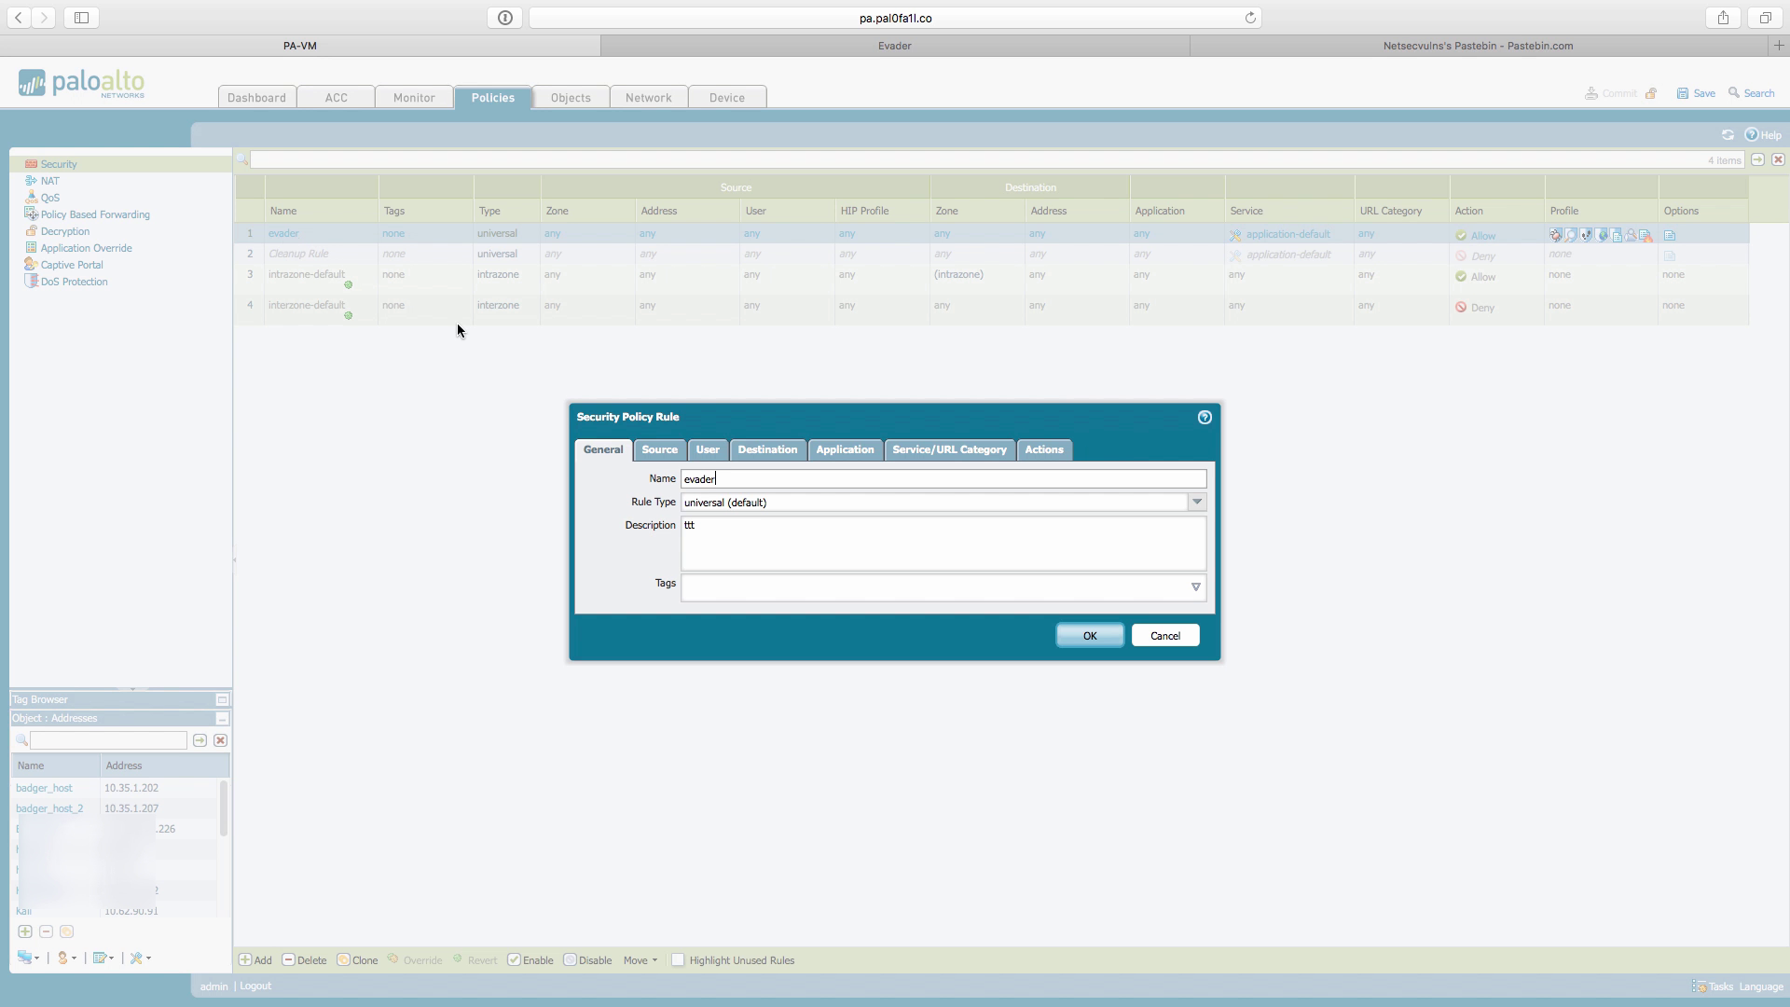
pyautogui.click(657, 451)
pyautogui.click(709, 451)
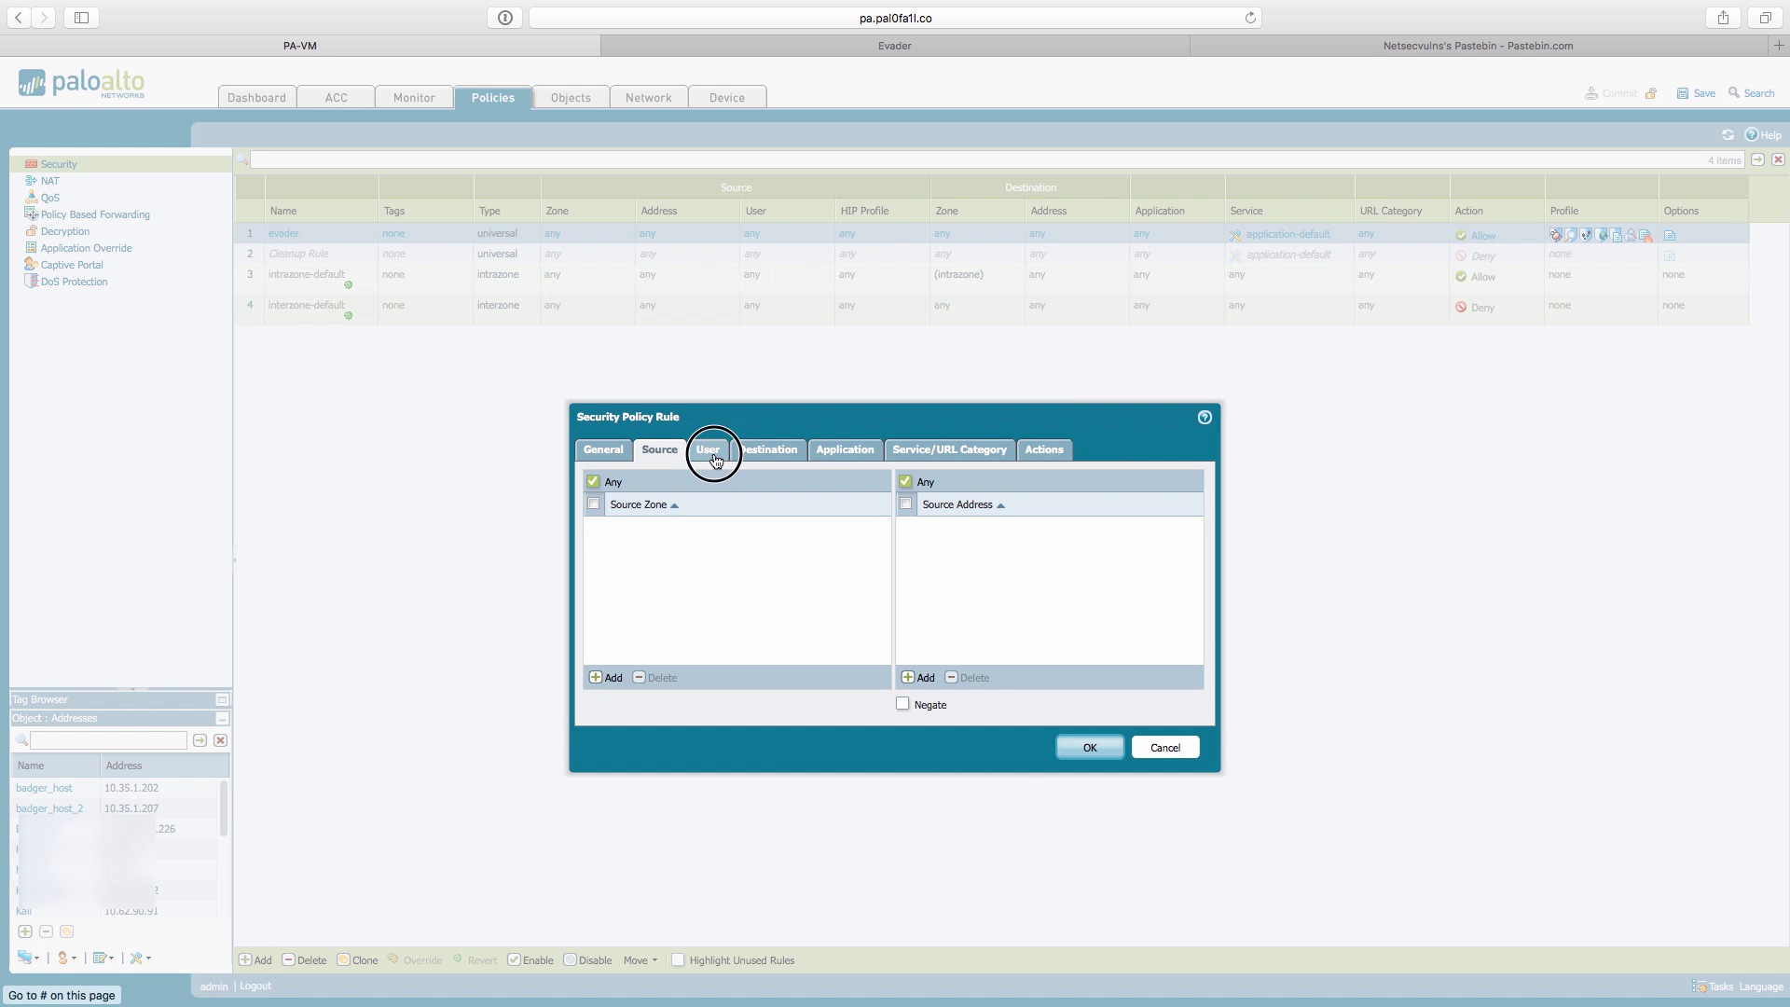
pyautogui.click(756, 452)
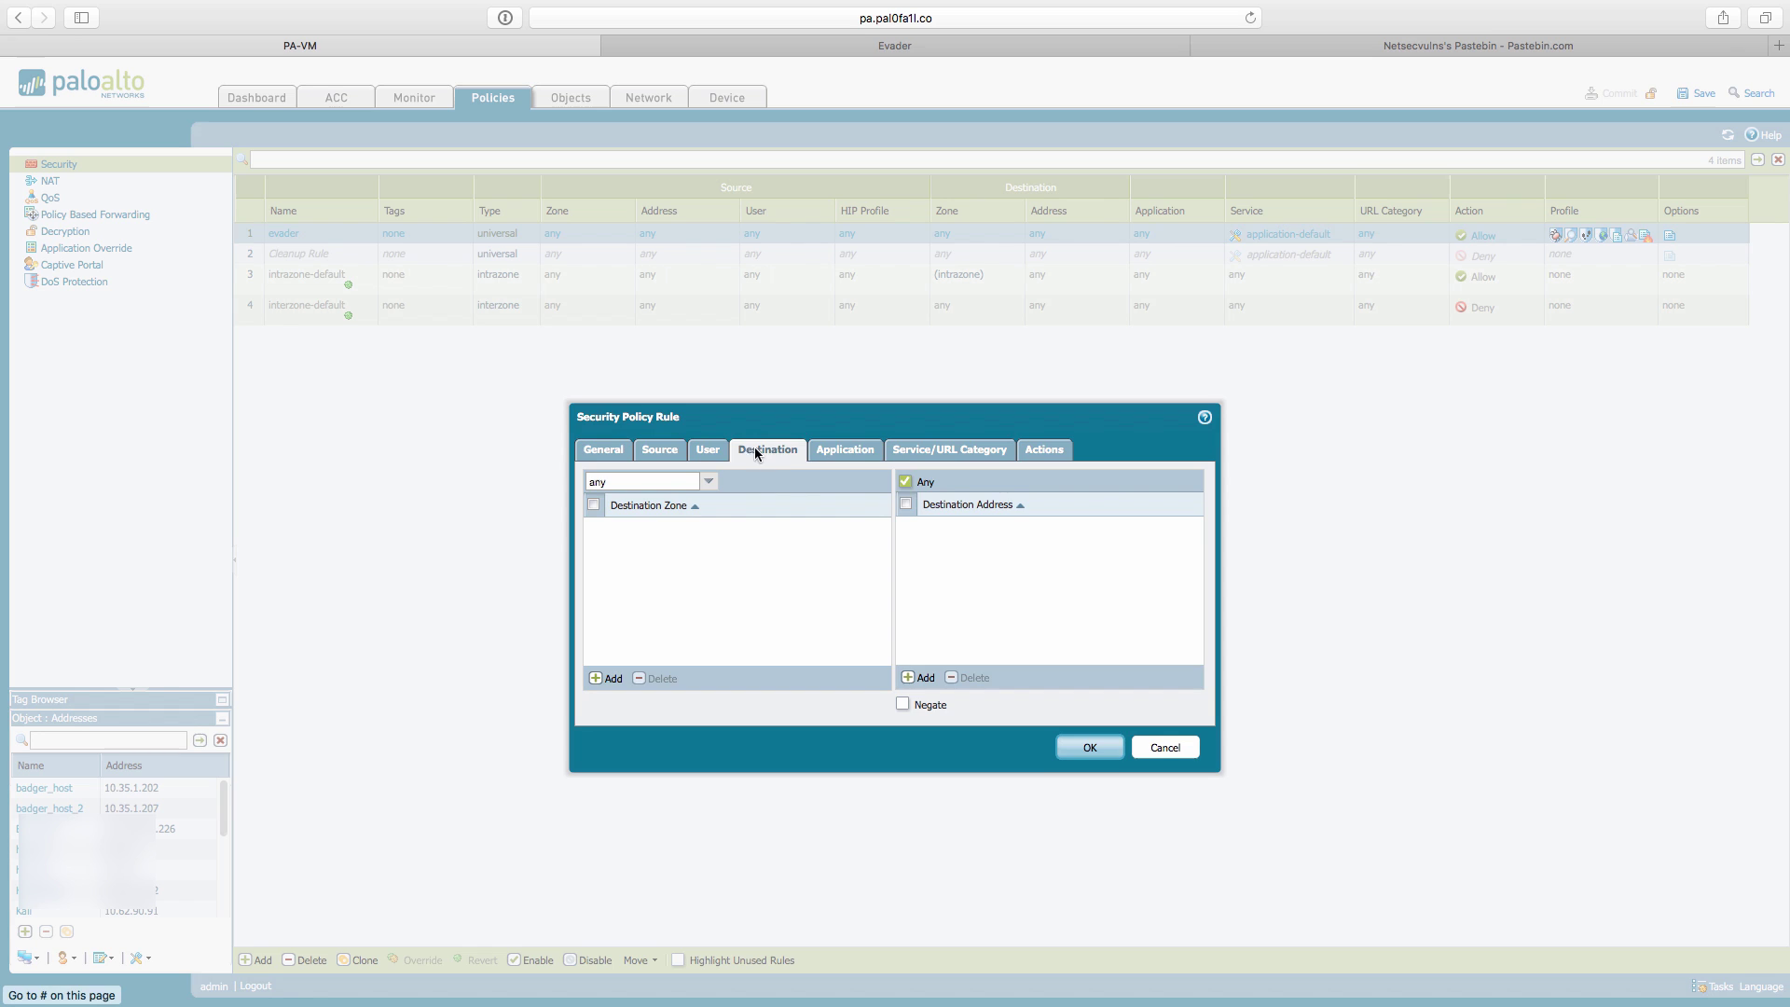
pyautogui.click(844, 452)
pyautogui.click(912, 455)
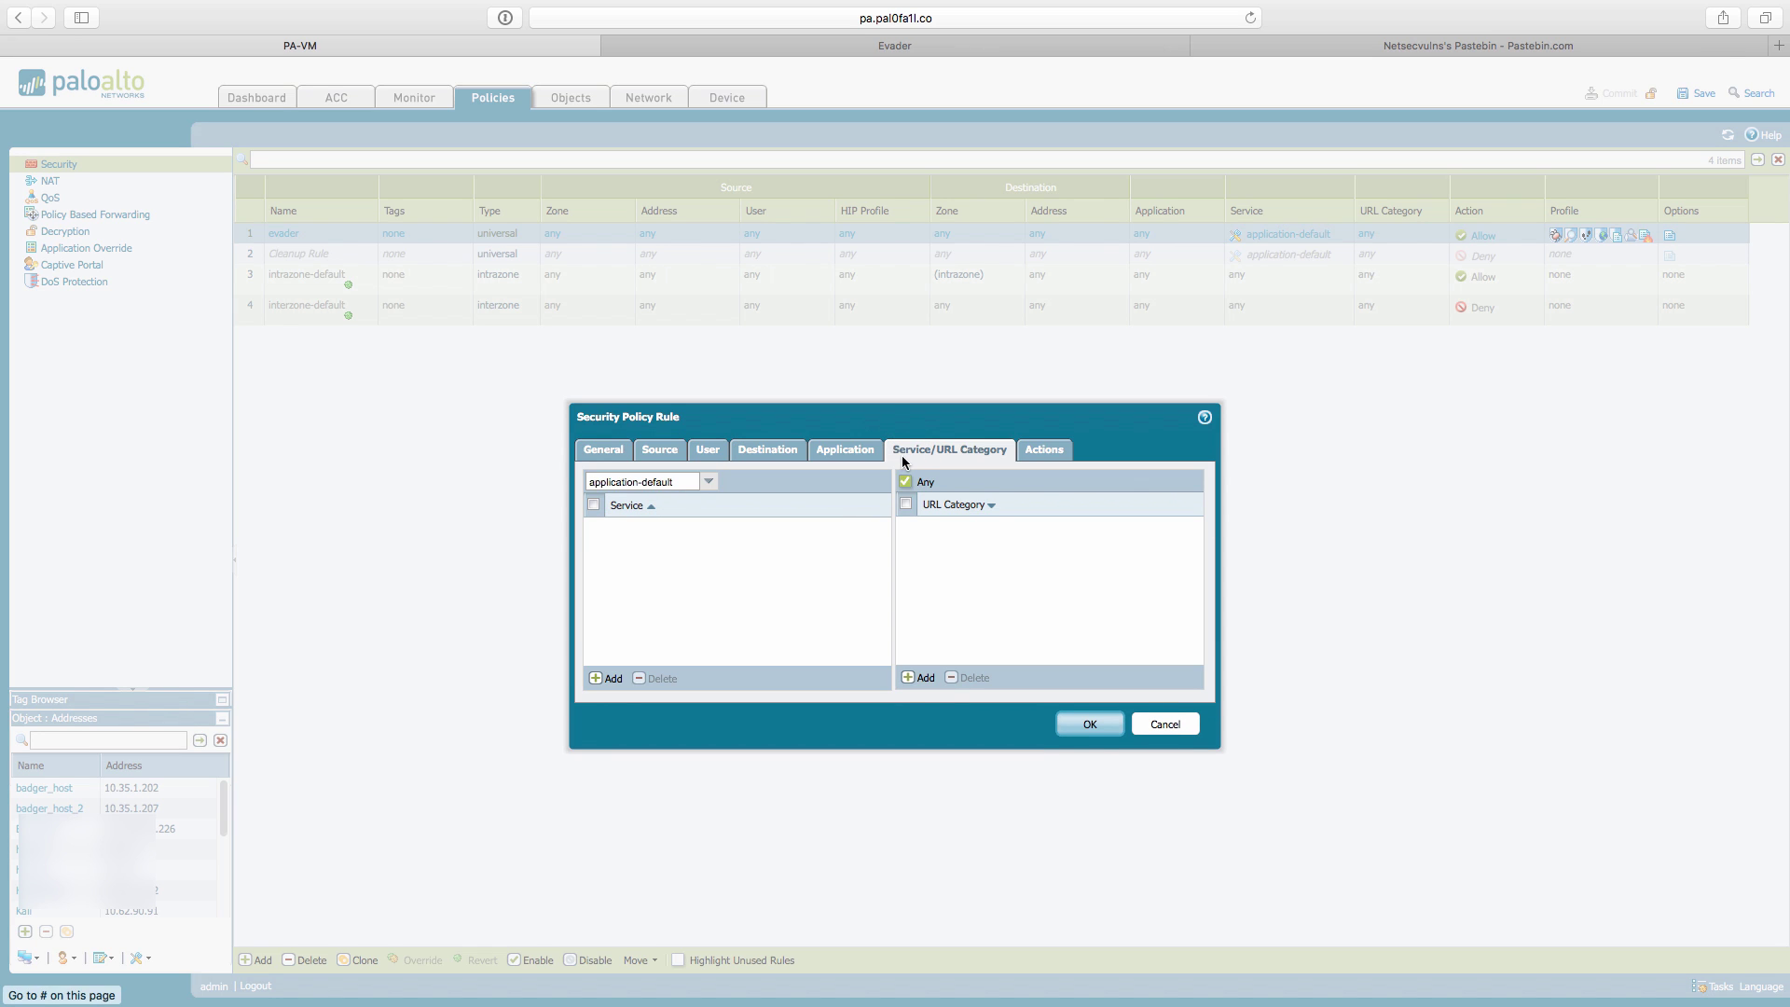
# Give the evader rule Allow with detect_all, strict, strict, block_PE_SMB and Dangerous Data profiles.
pyautogui.click(1044, 449)
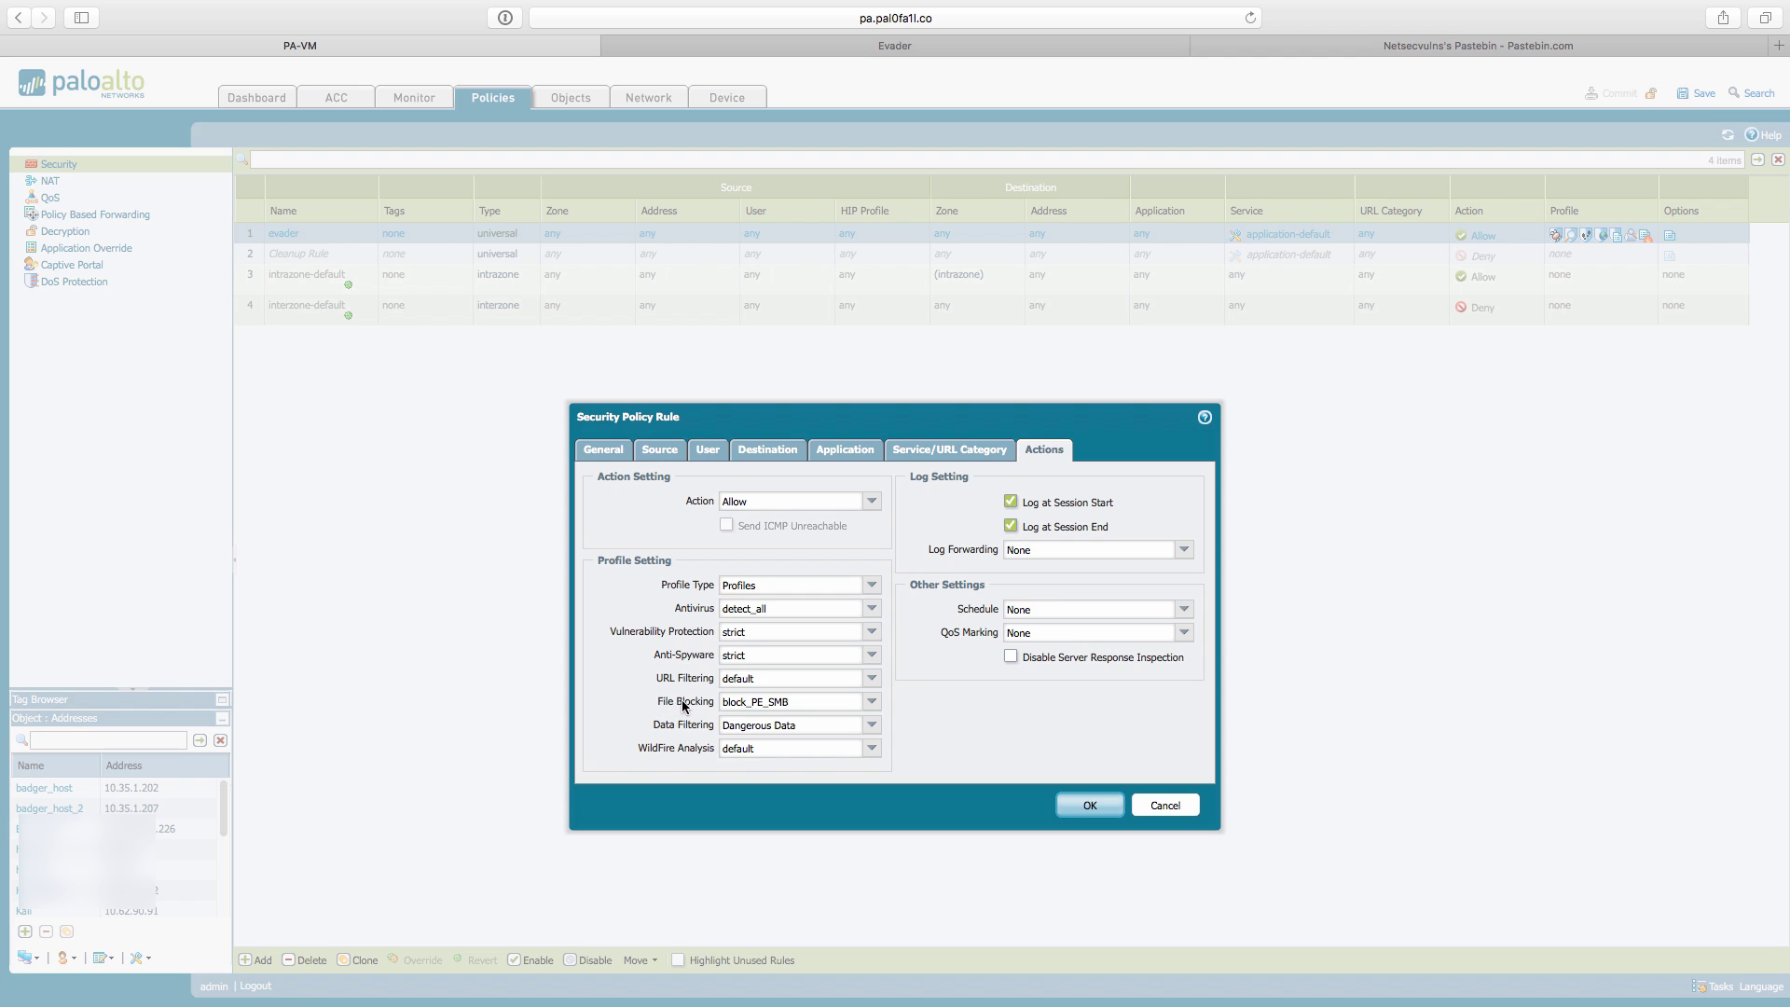
pyautogui.click(1082, 807)
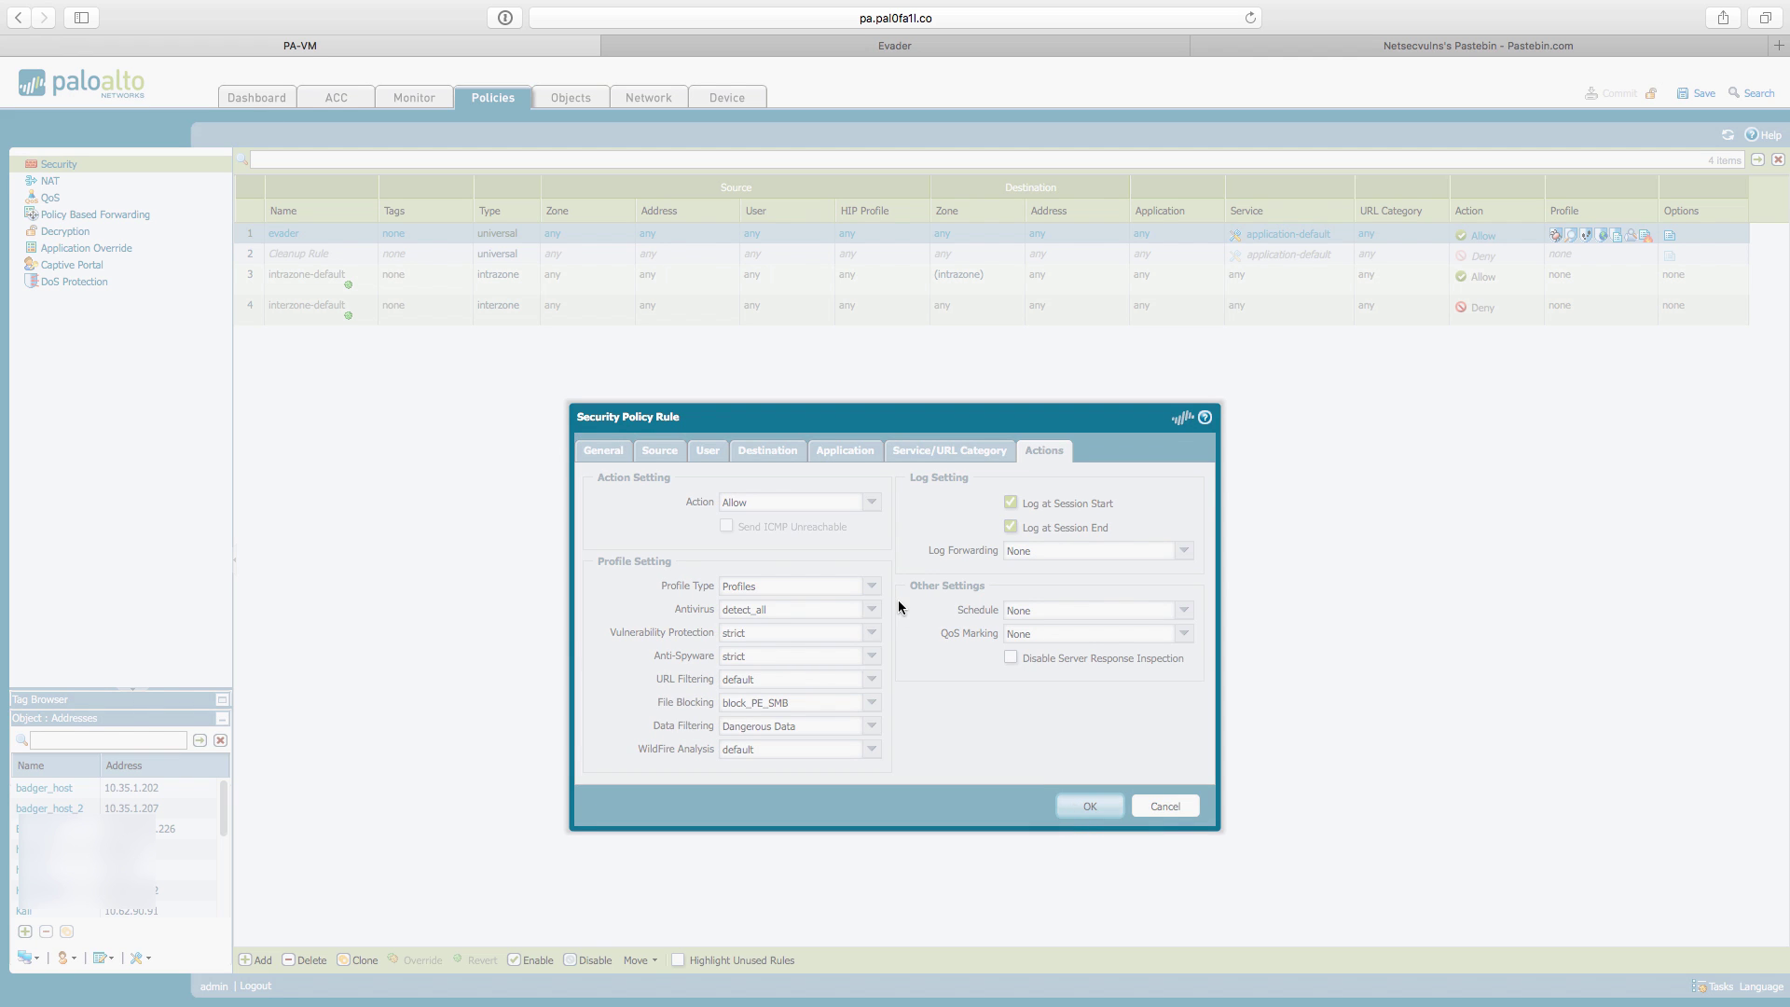
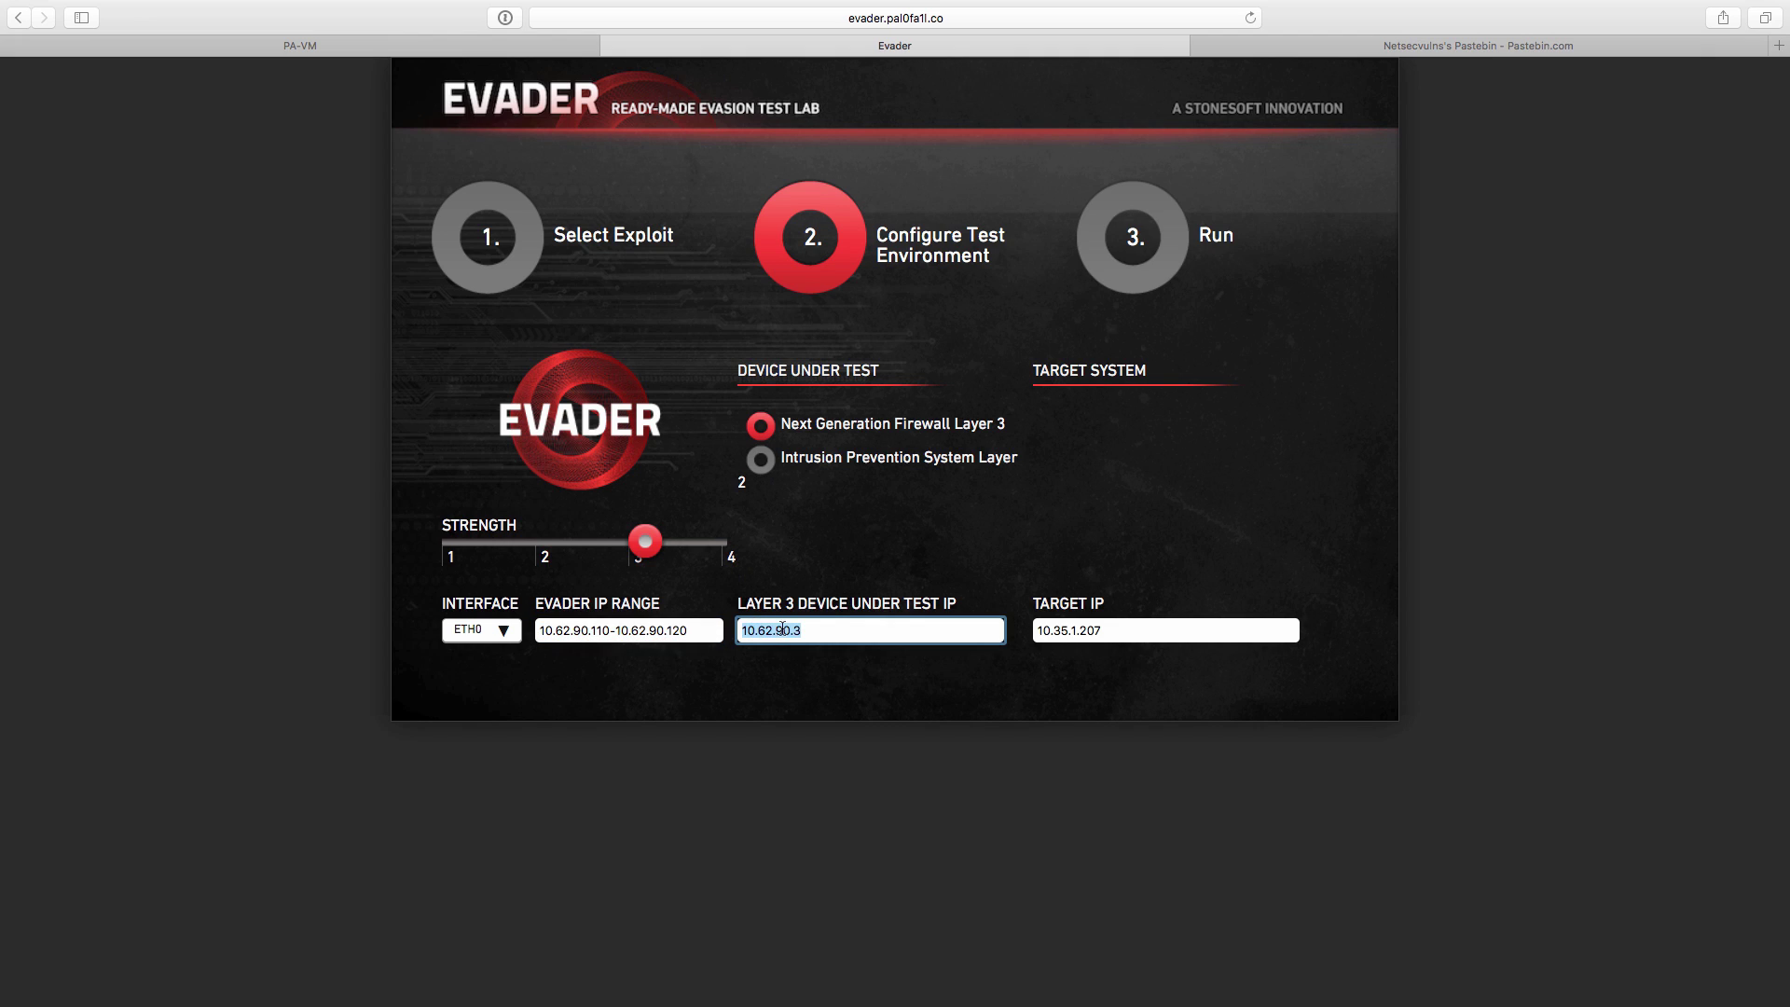
# Check that the Evader target IP field holds 10.35.1.207.
pyautogui.click(1045, 633)
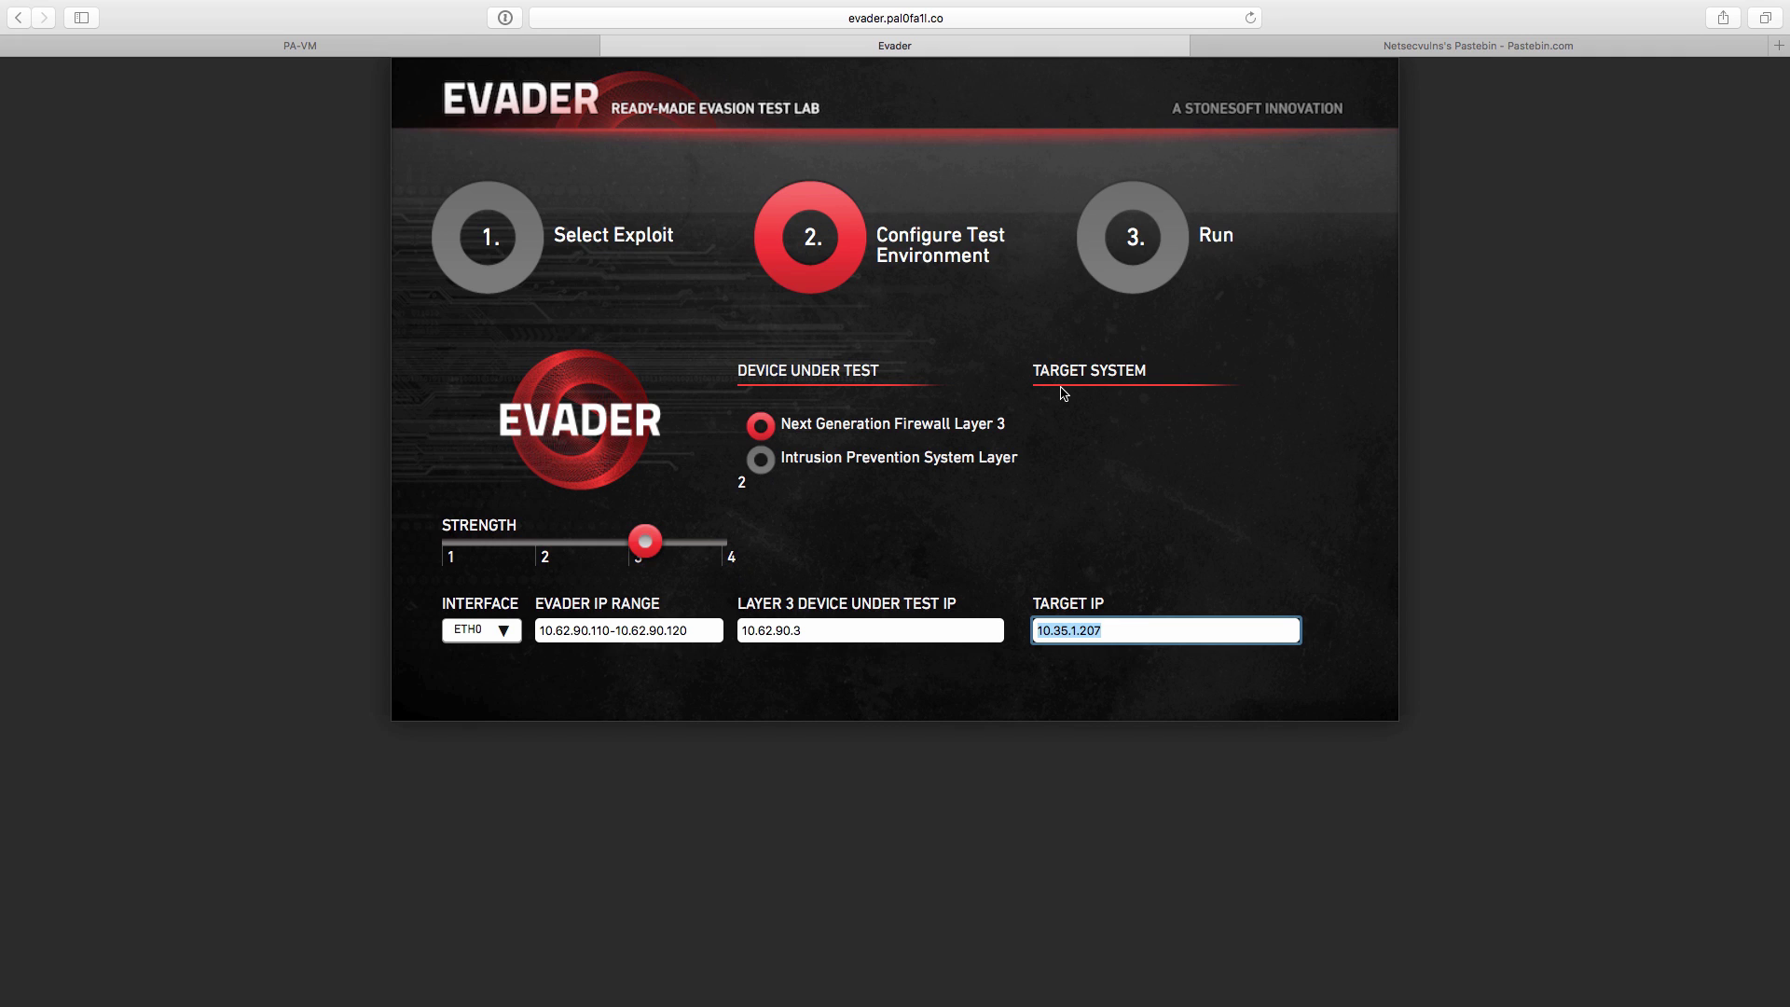
# Go to the Run step and select Manual evasions to list the IPv4, TCP, NetBIOS, SMB and MSRPC categories.
pyautogui.click(1104, 272)
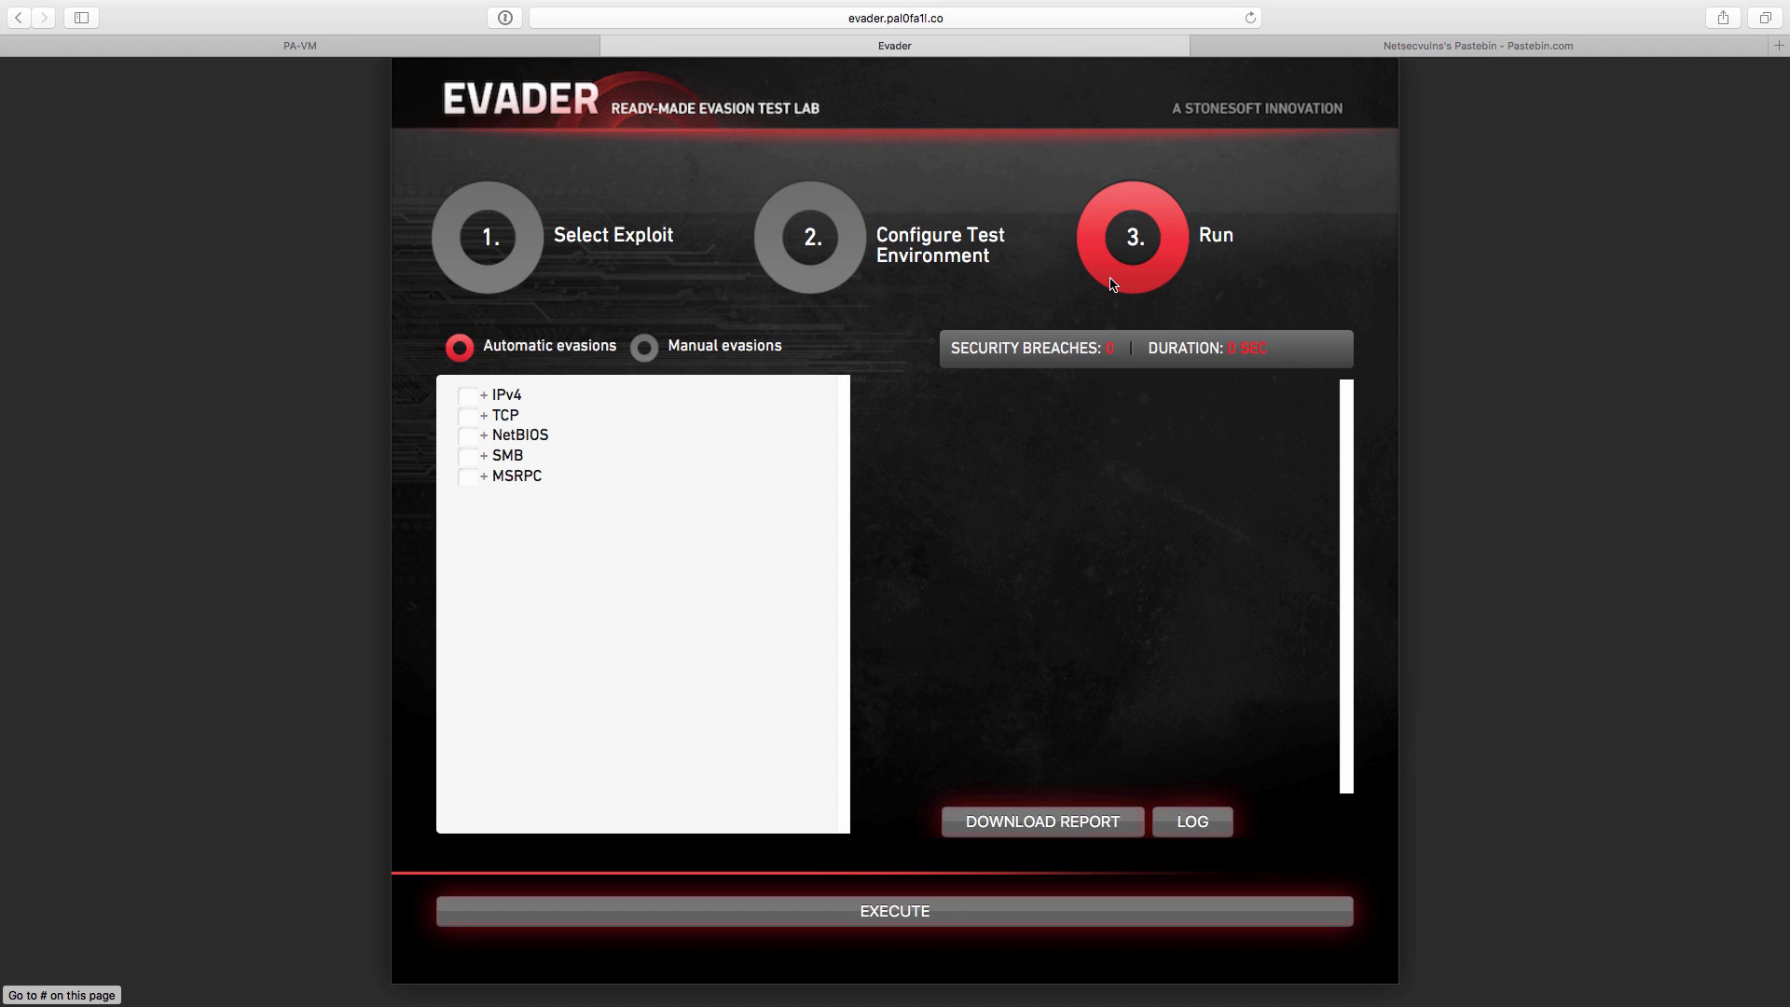
pyautogui.click(639, 360)
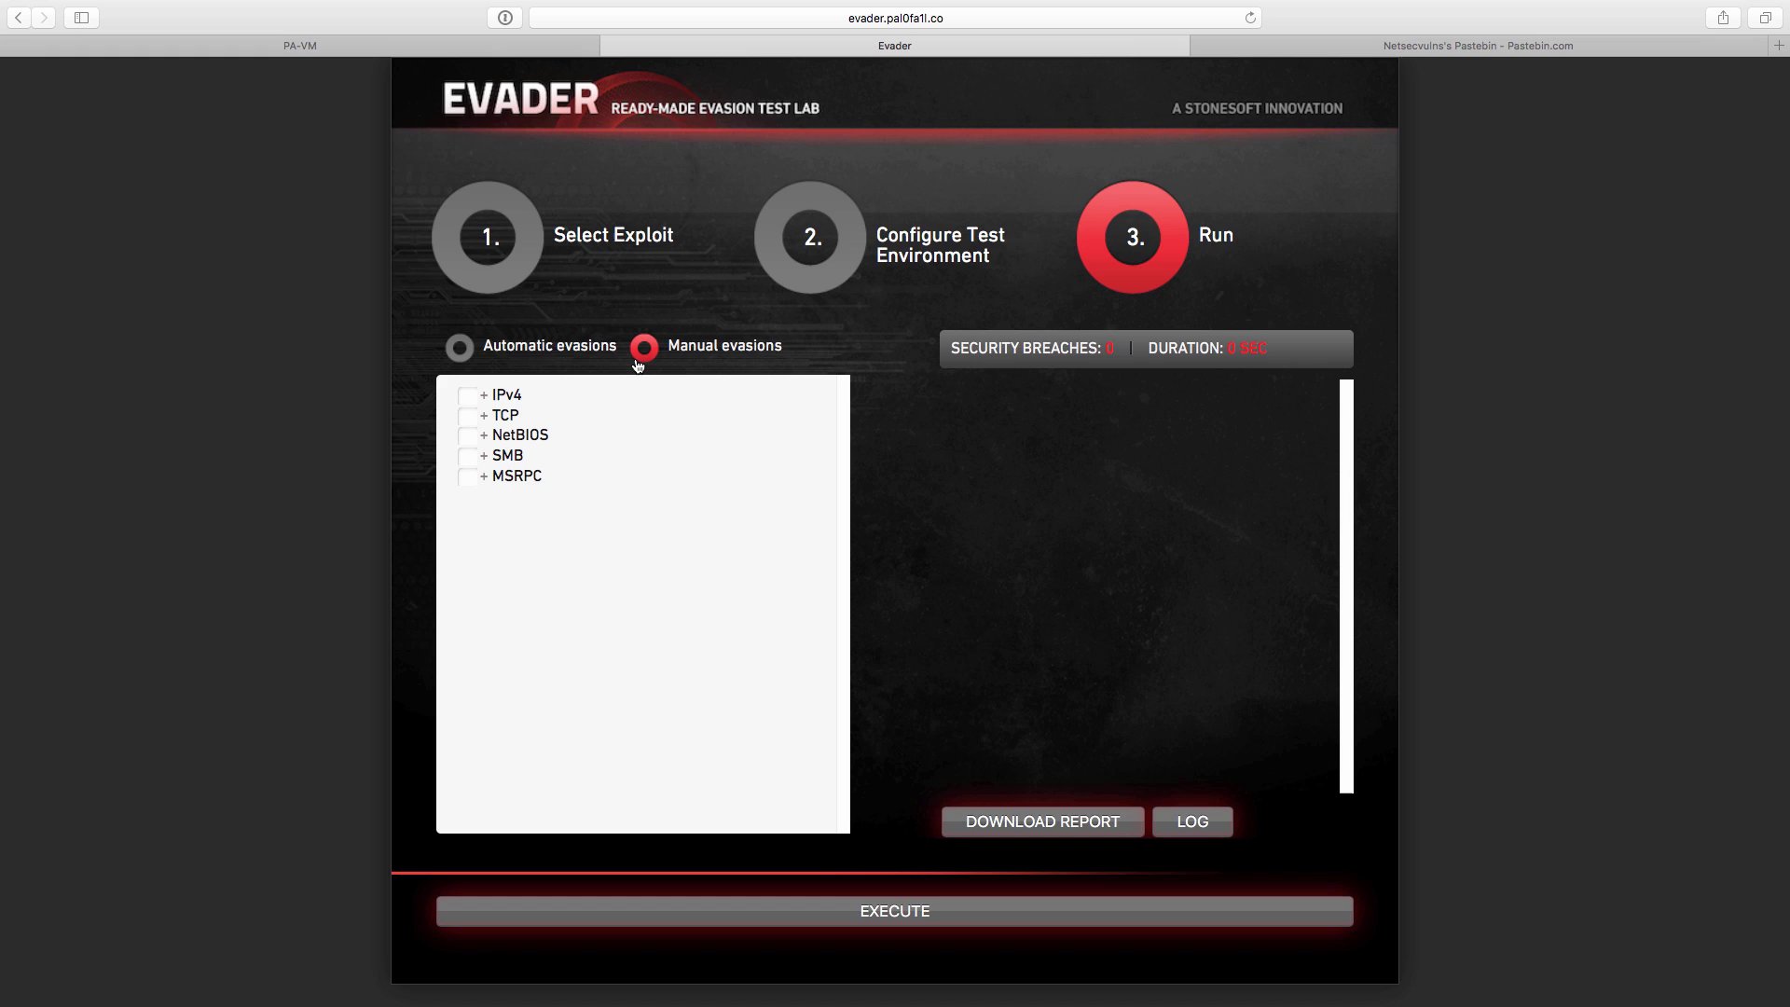
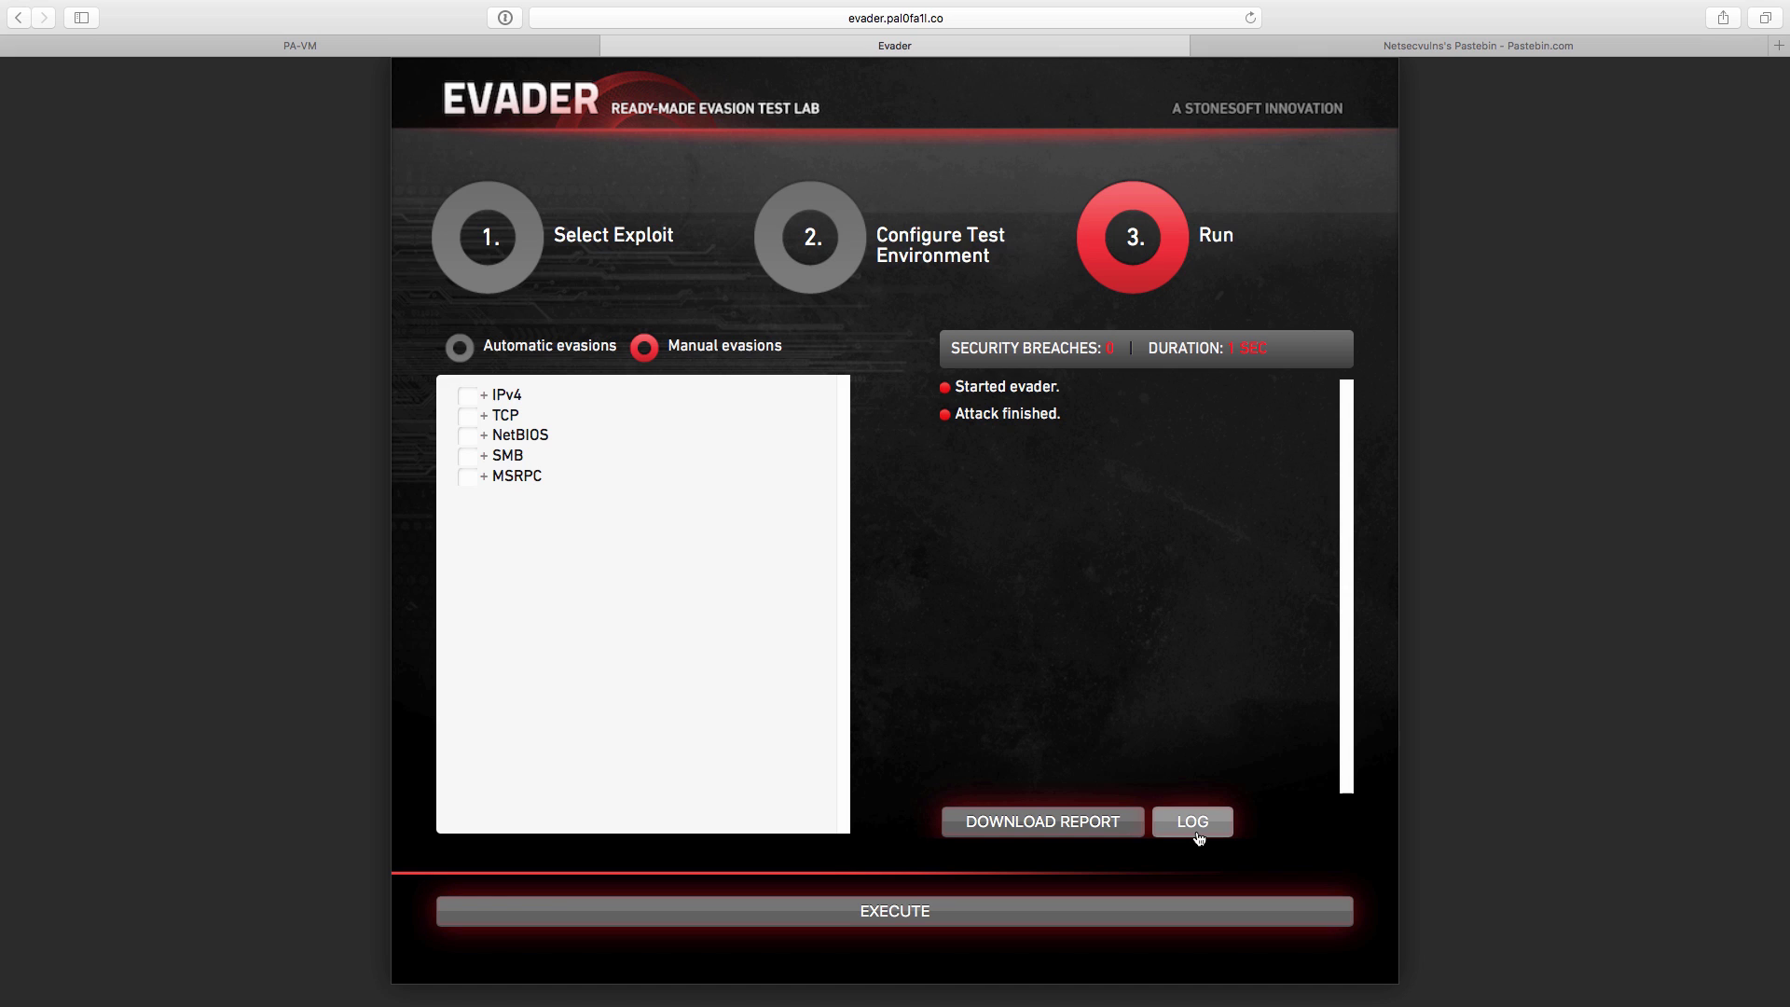
# Review the conficker run's log and highlight the 'TCP socket closed… probable IPS termination' line.
pyautogui.click(1192, 822)
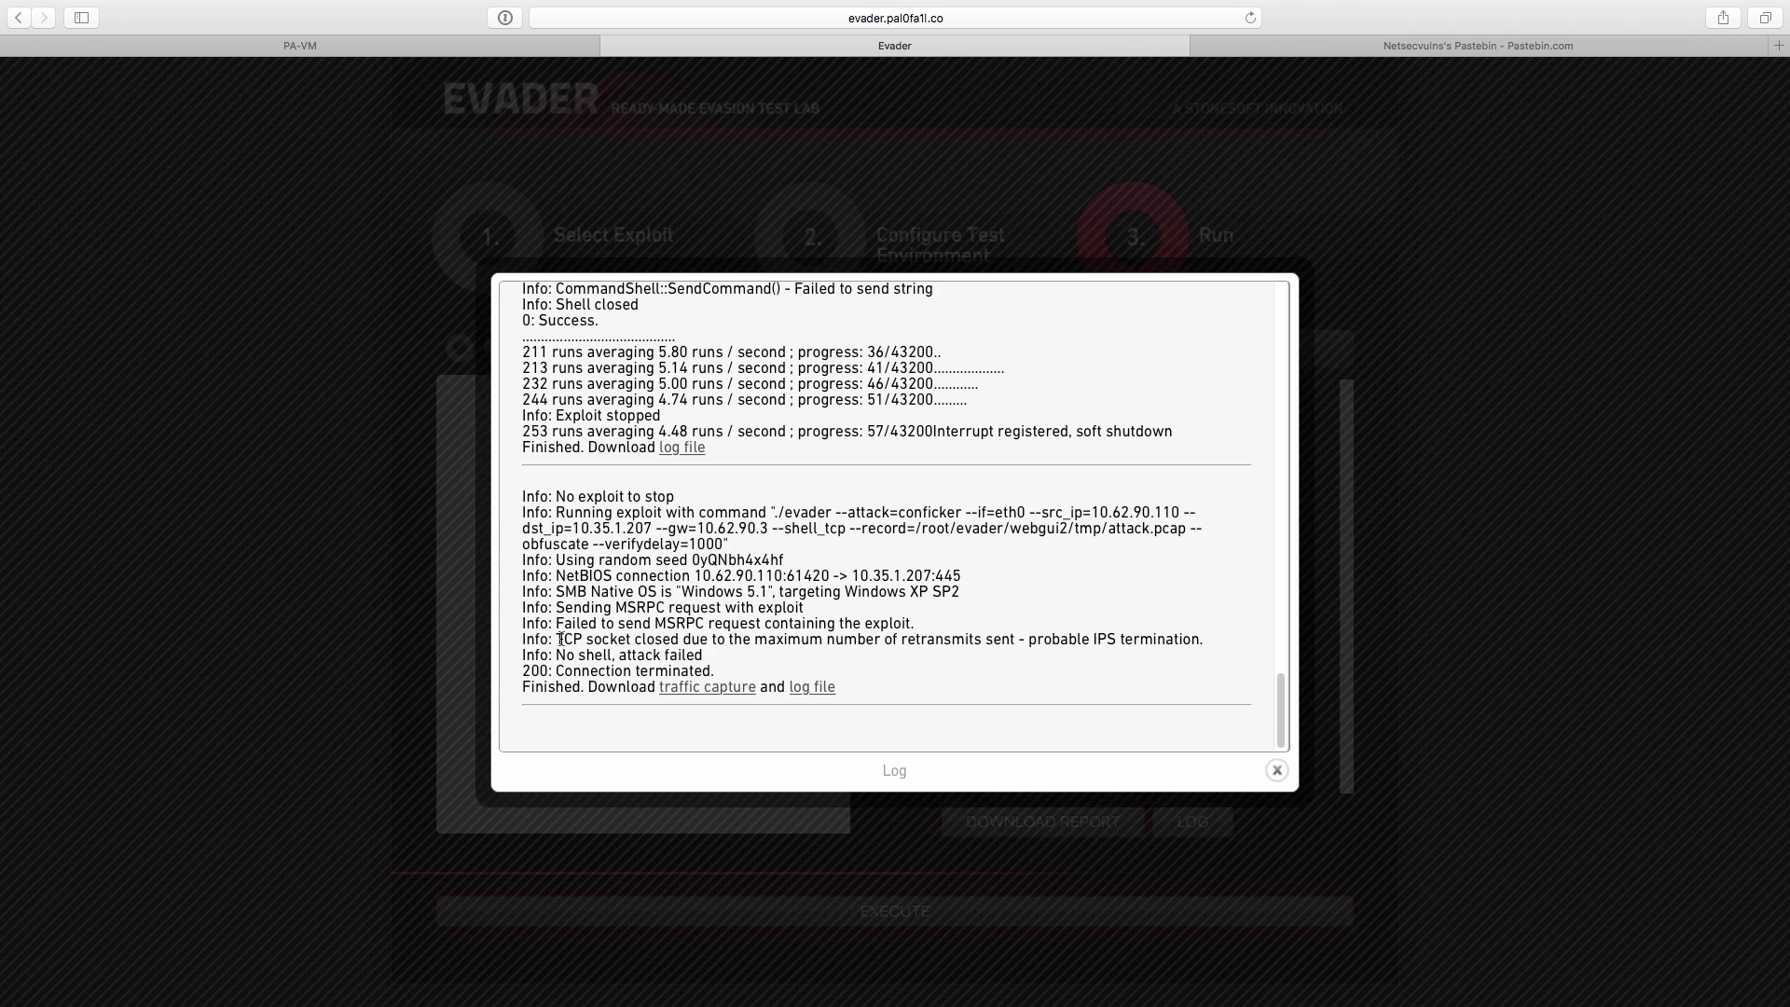
pyautogui.moveTo(561, 639); pyautogui.dragTo(1201, 642)
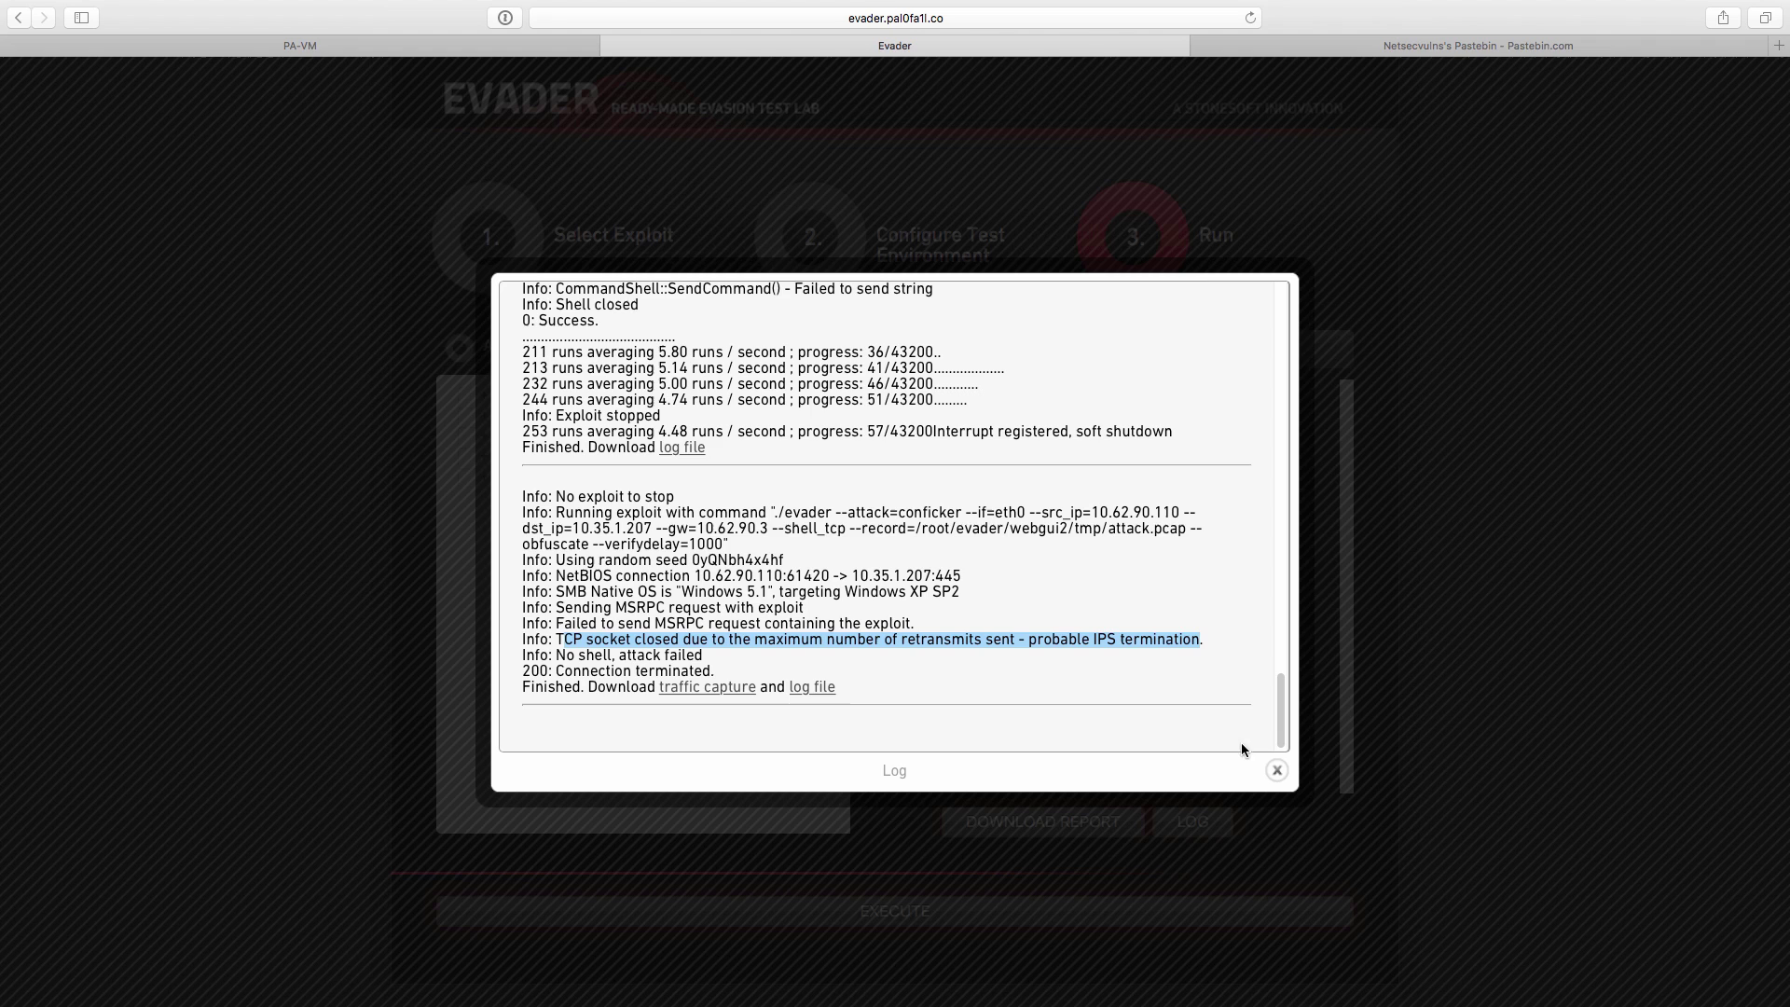
pyautogui.click(1278, 771)
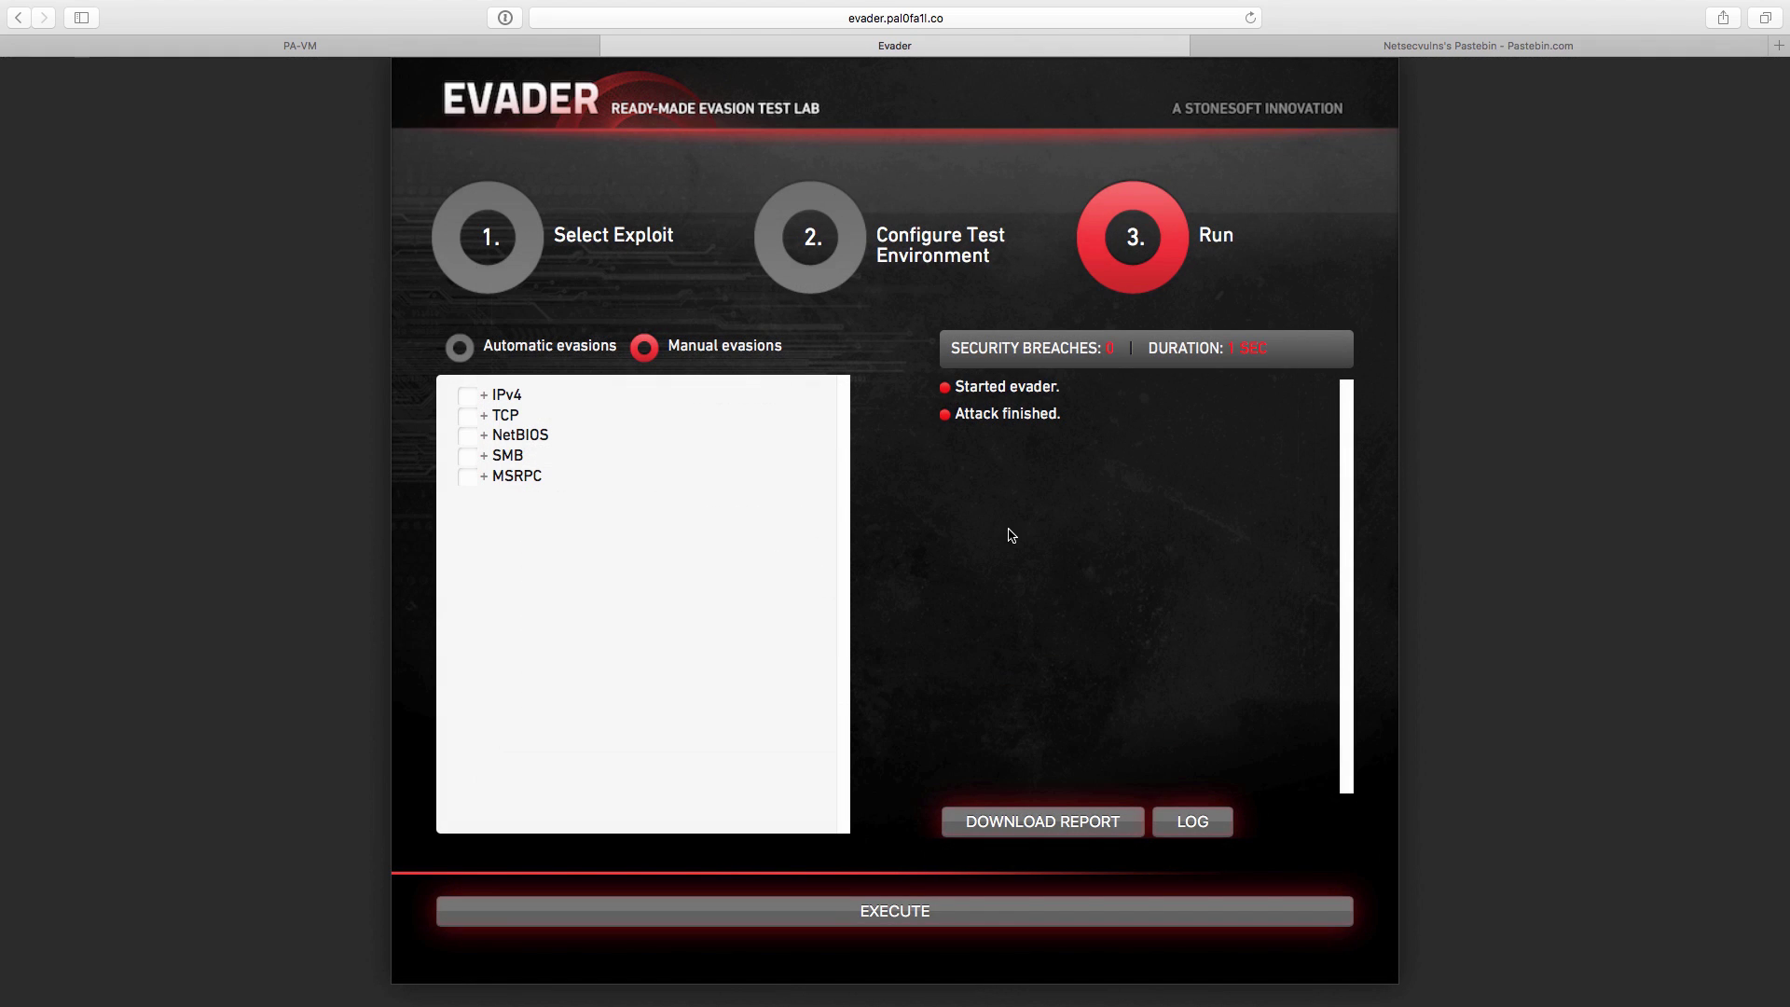
# Inspect the PA-VM Threat log's NetrpPathCanonicalize vulnerability entry from 10.62.90.110, showing reset-both.
pyautogui.click(391, 44)
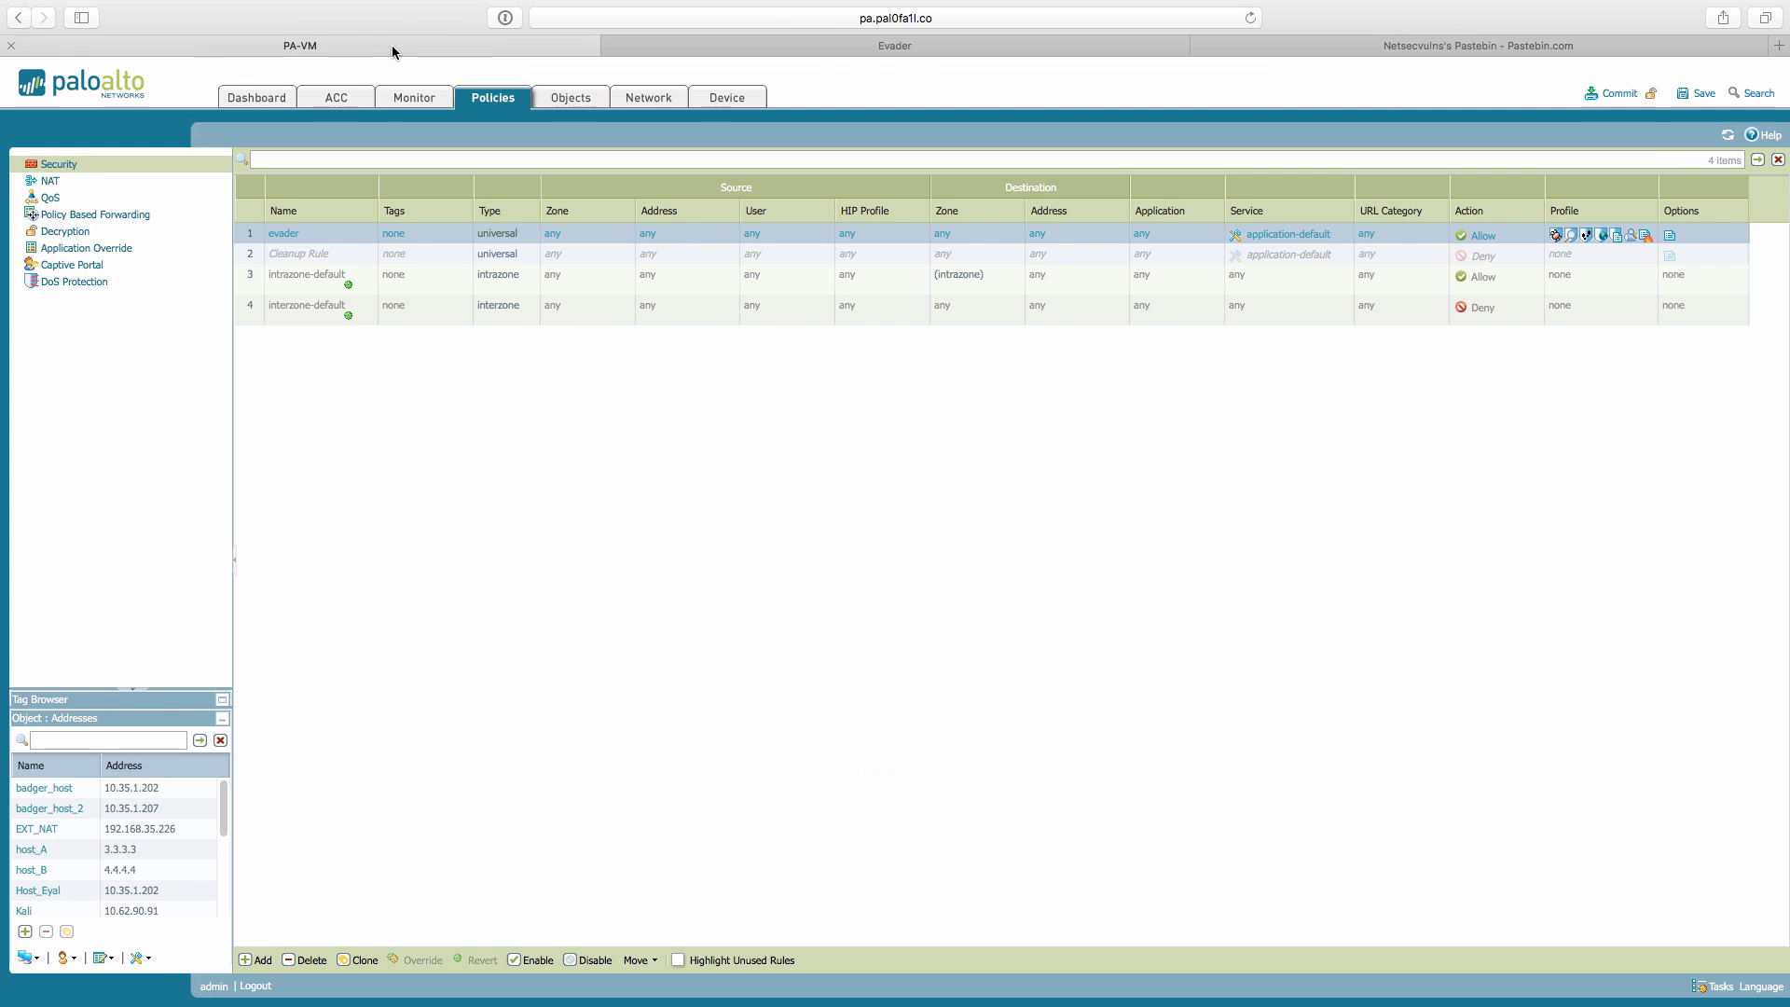
pyautogui.click(413, 99)
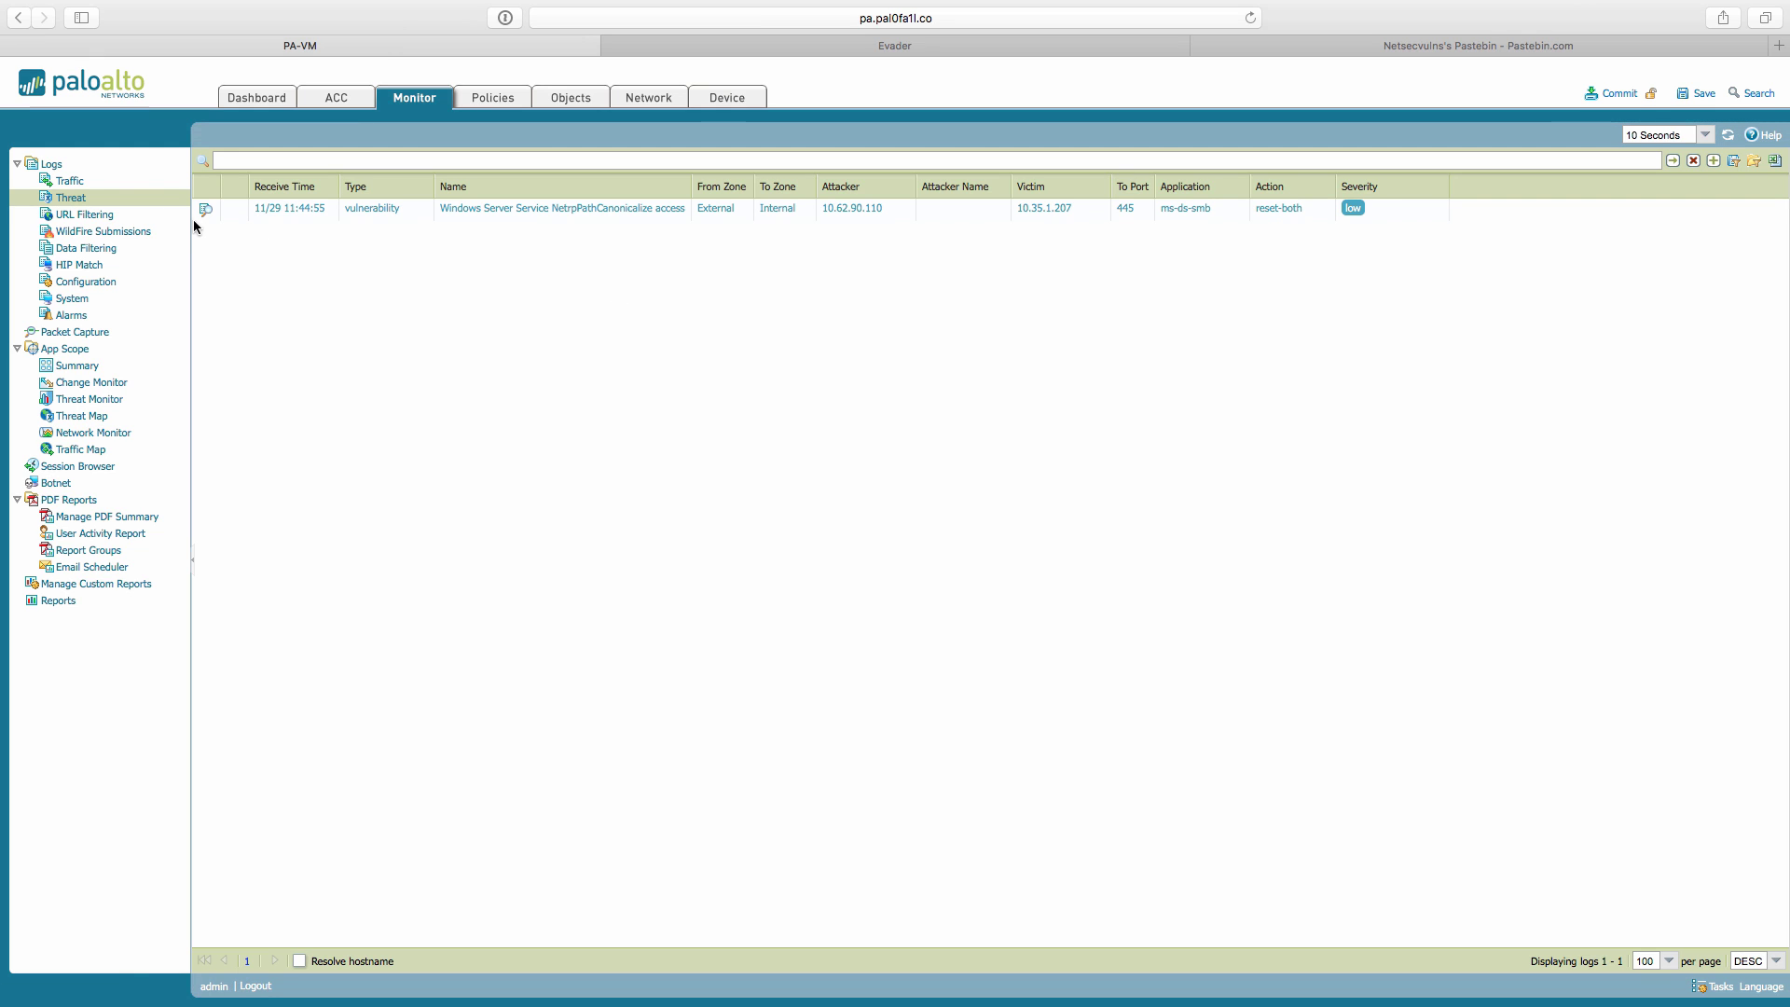
pyautogui.click(204, 211)
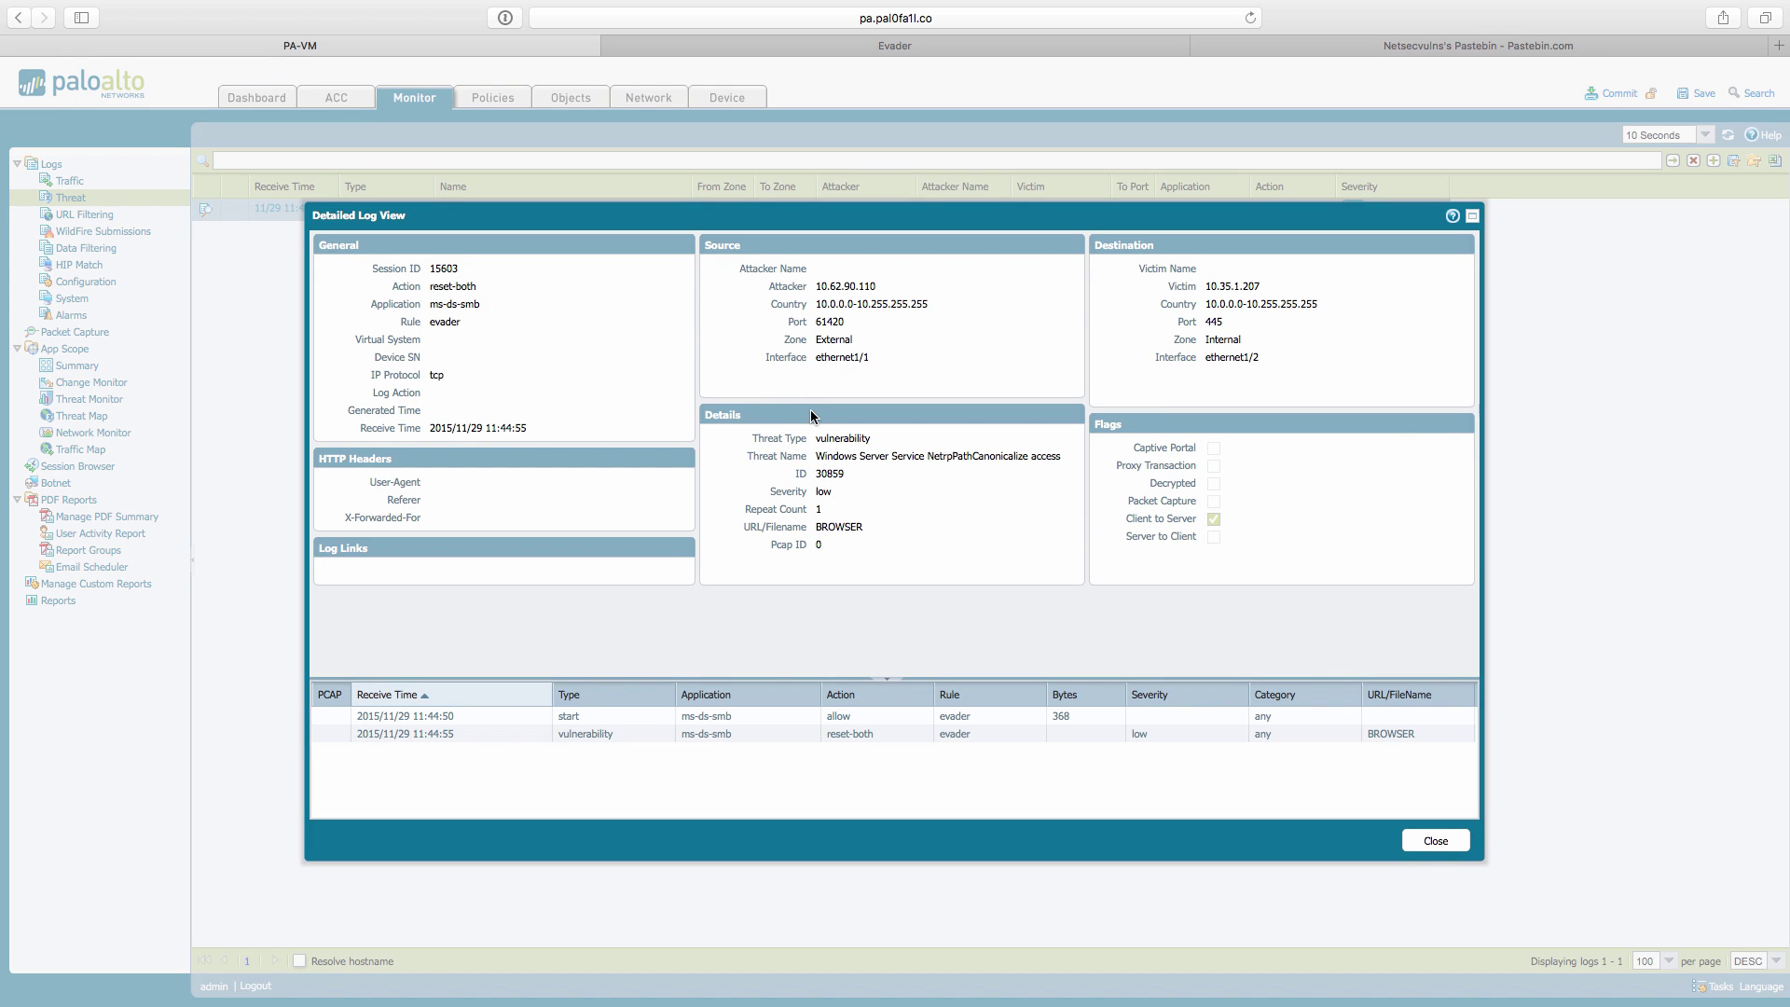
pyautogui.click(1450, 845)
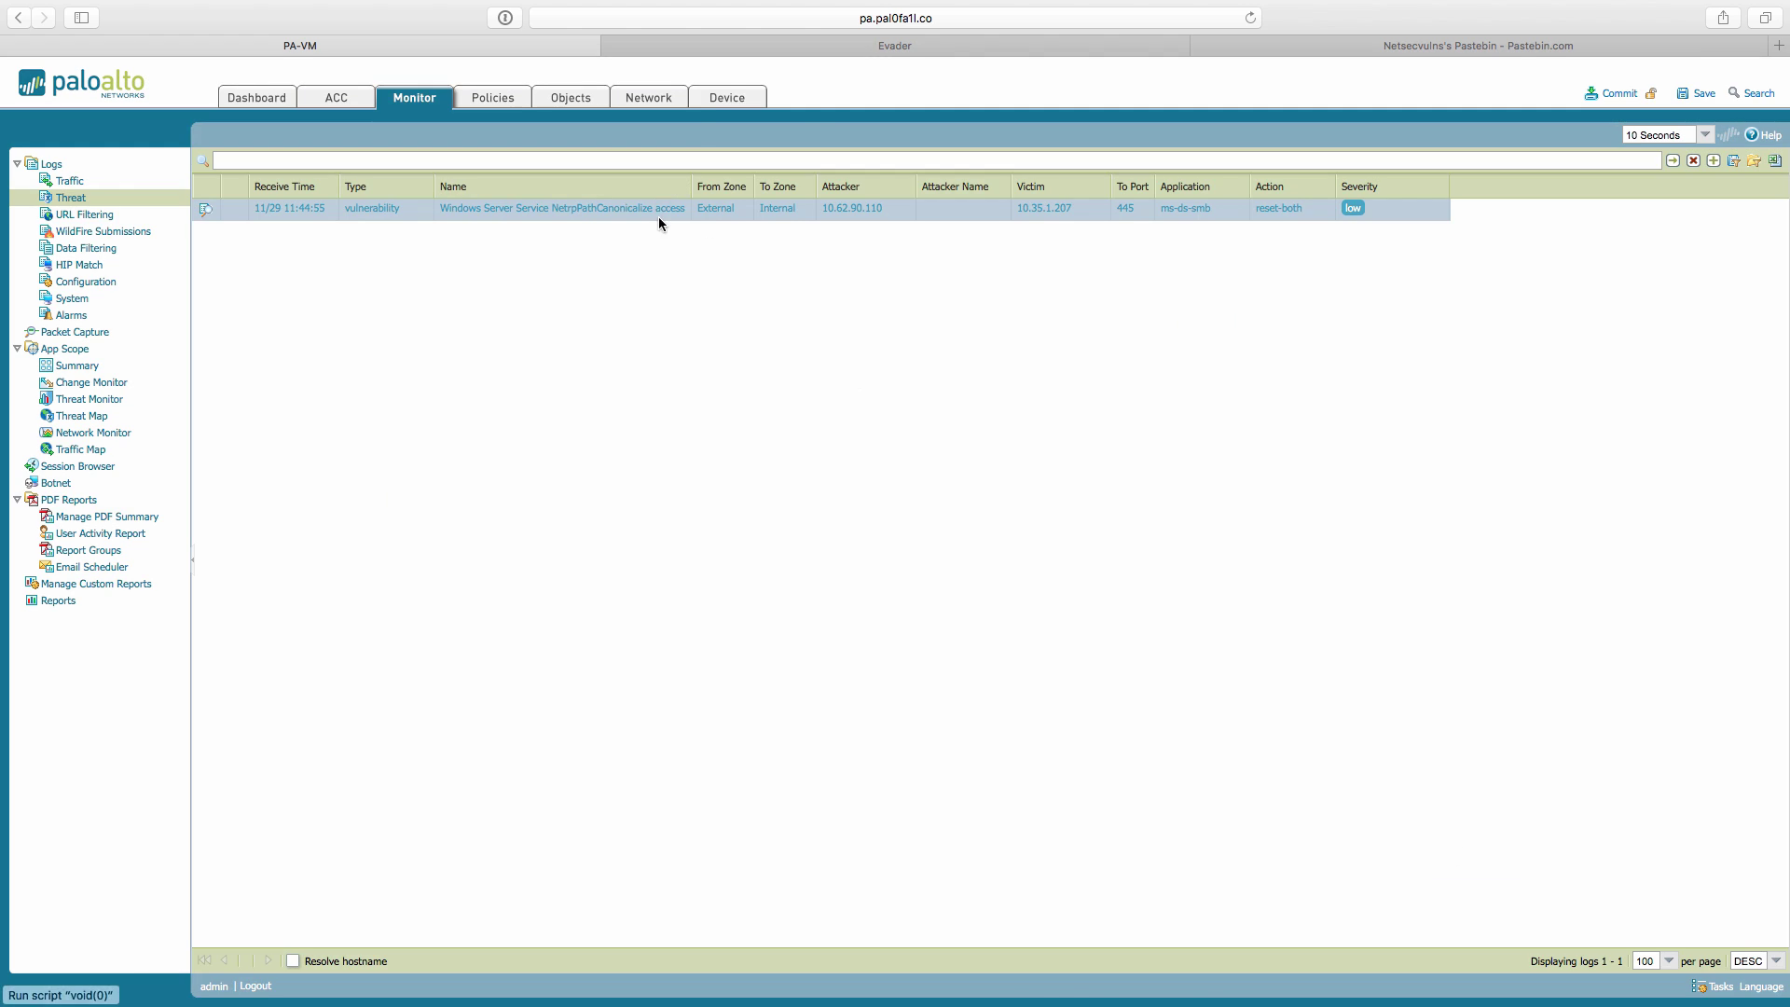
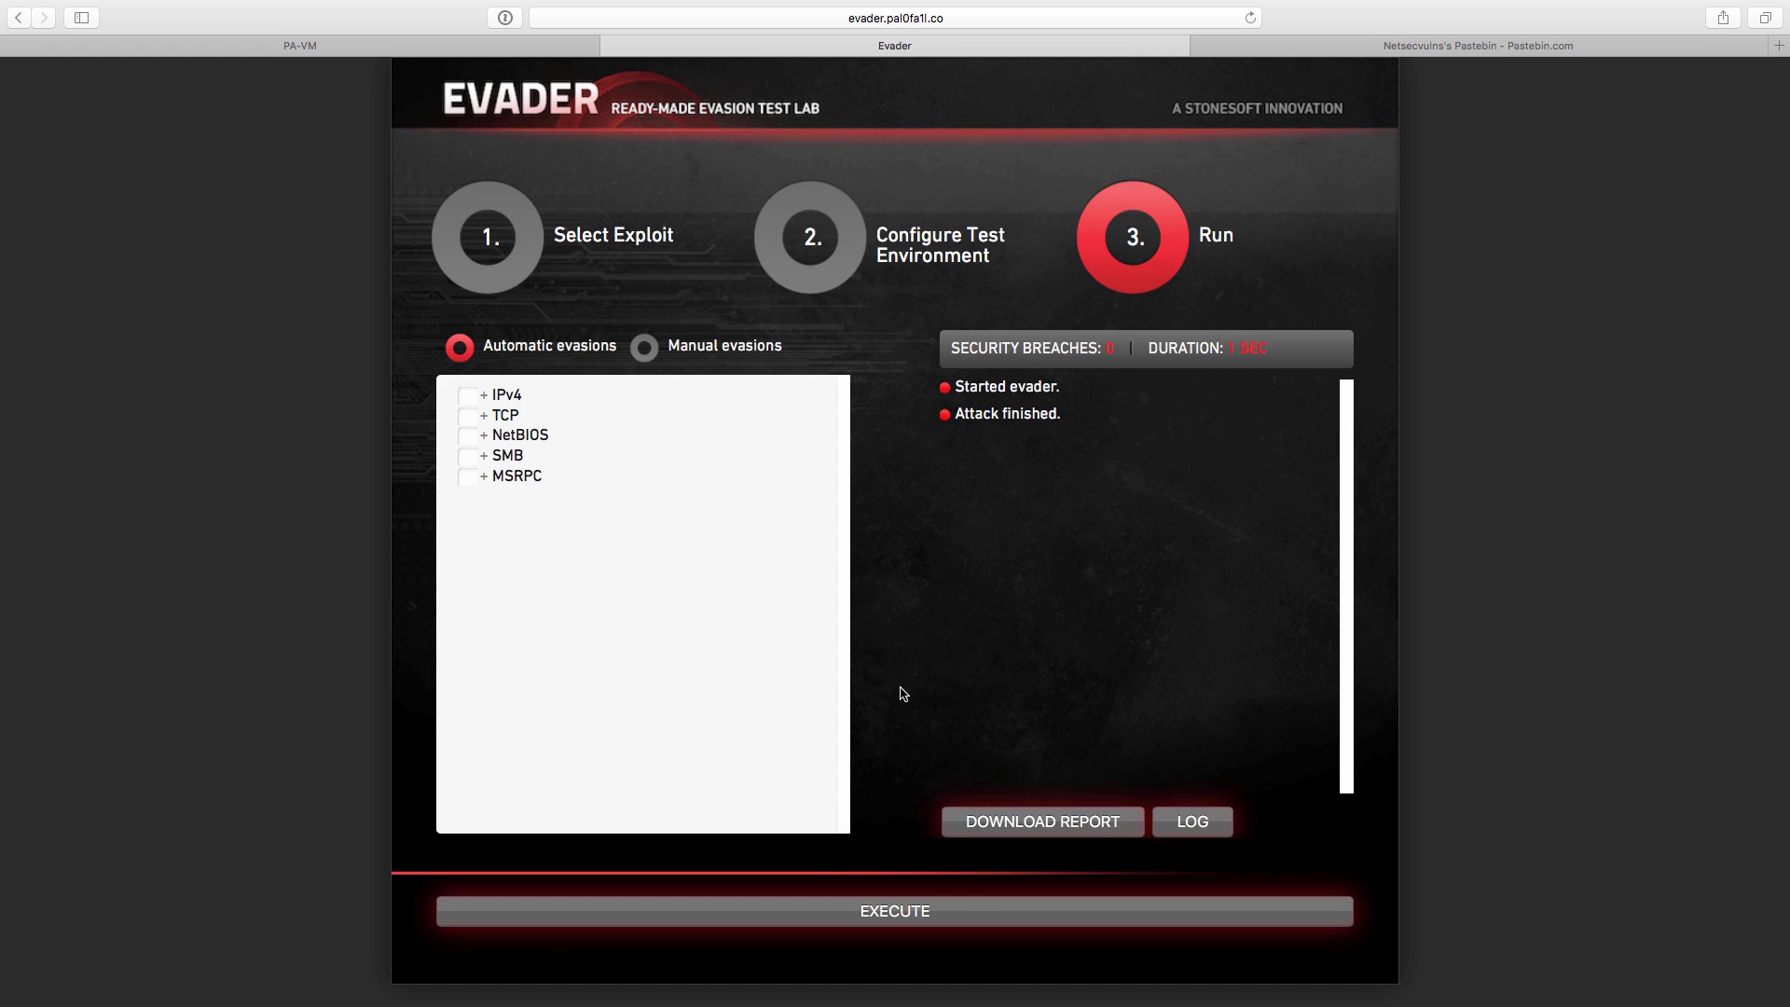
# Expand the NetBIOS group in the Automatic evasions tree to list its evasion techniques.
pyautogui.click(484, 436)
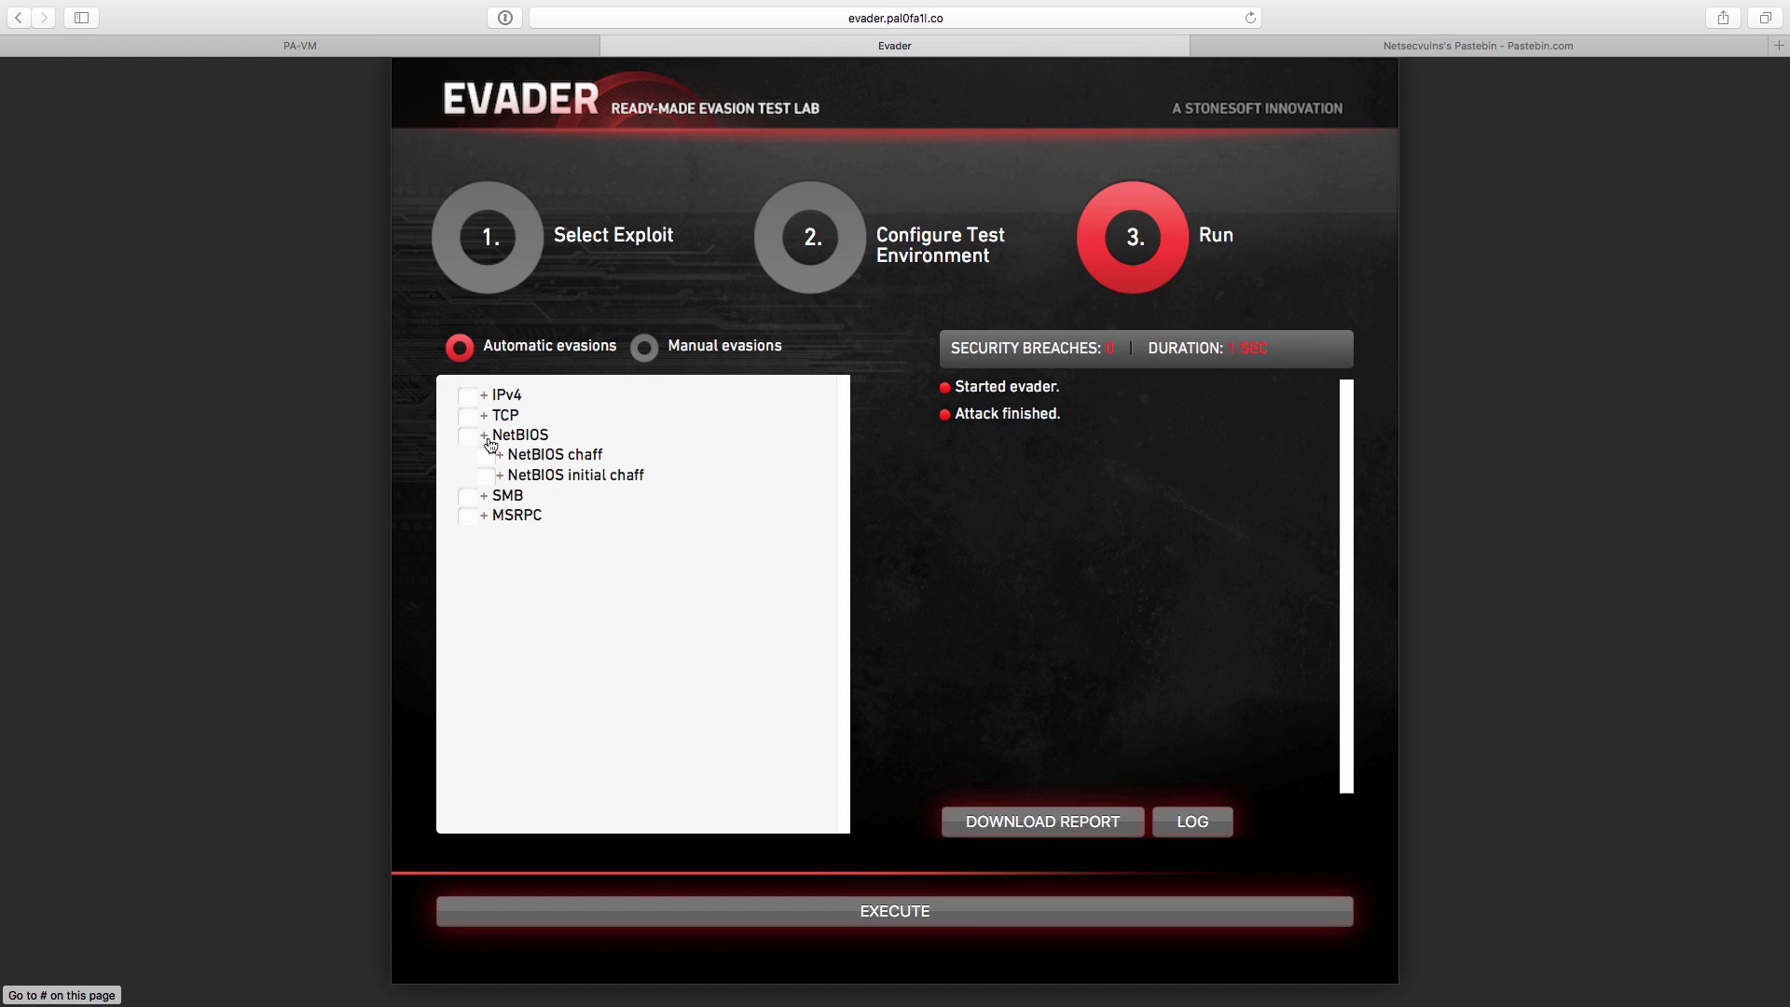
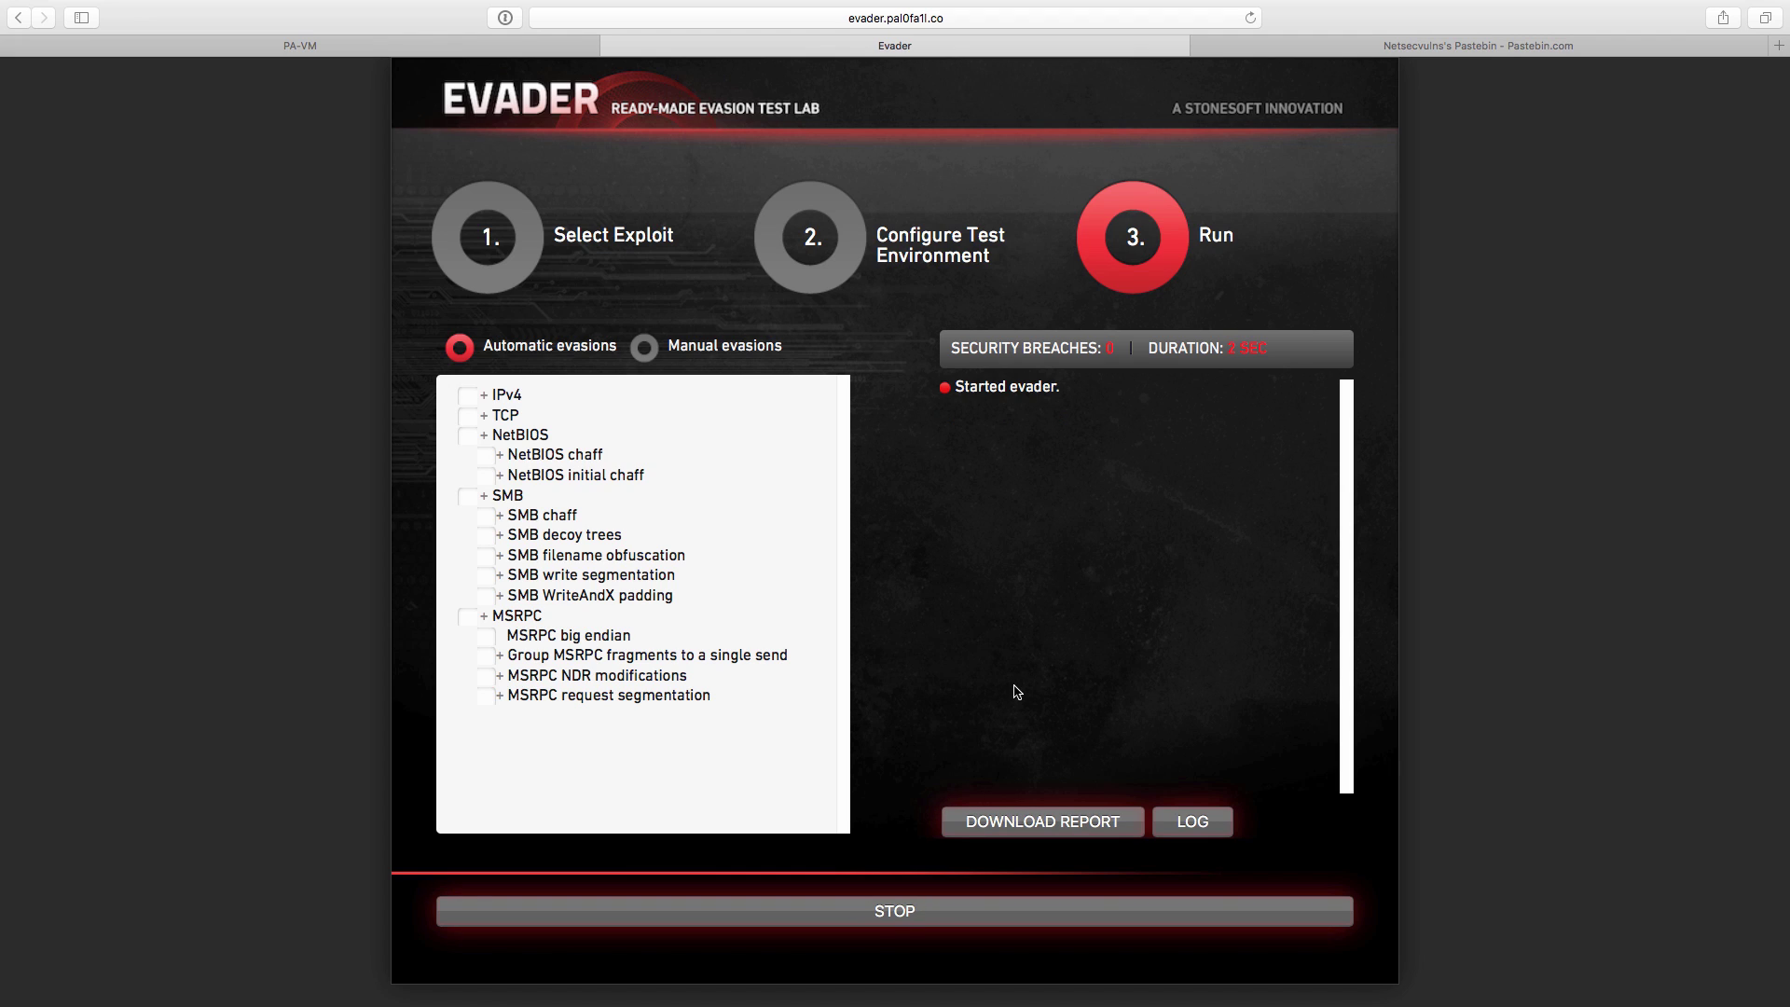
# Refresh the PA-VM threat log to 11 blocked SMB entries, then check Evader's three successful Transport attacks.
pyautogui.click(476, 45)
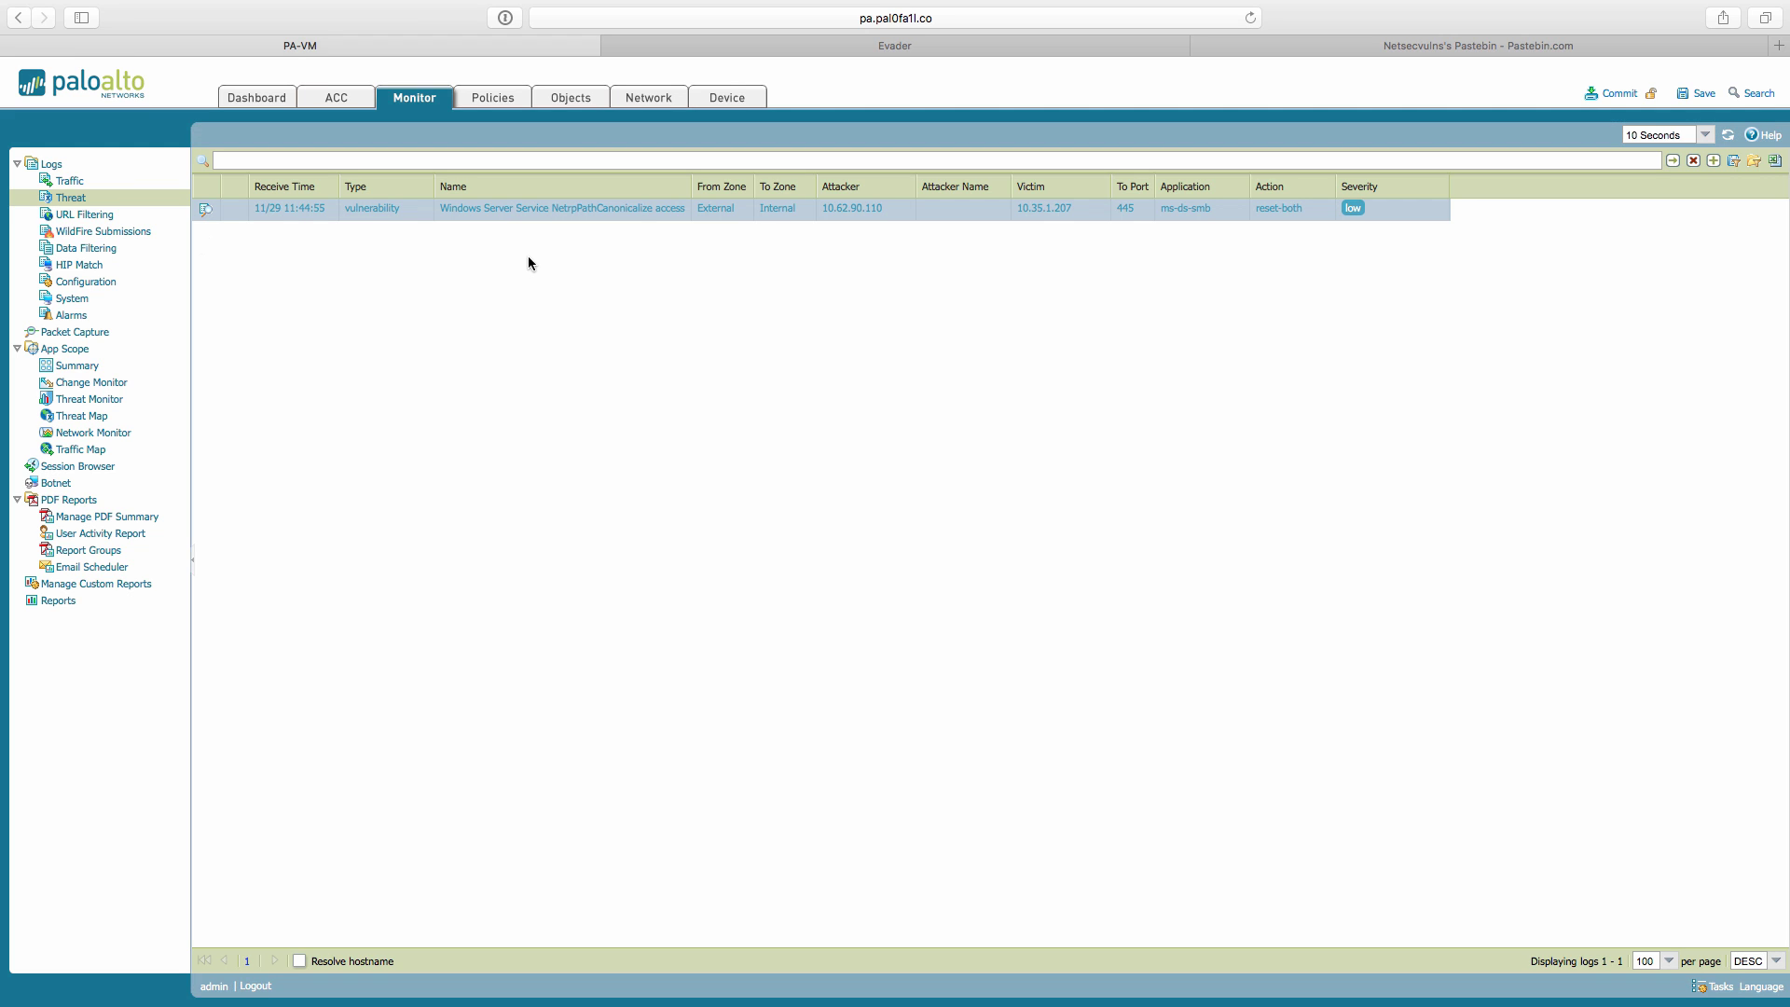
pyautogui.click(1730, 137)
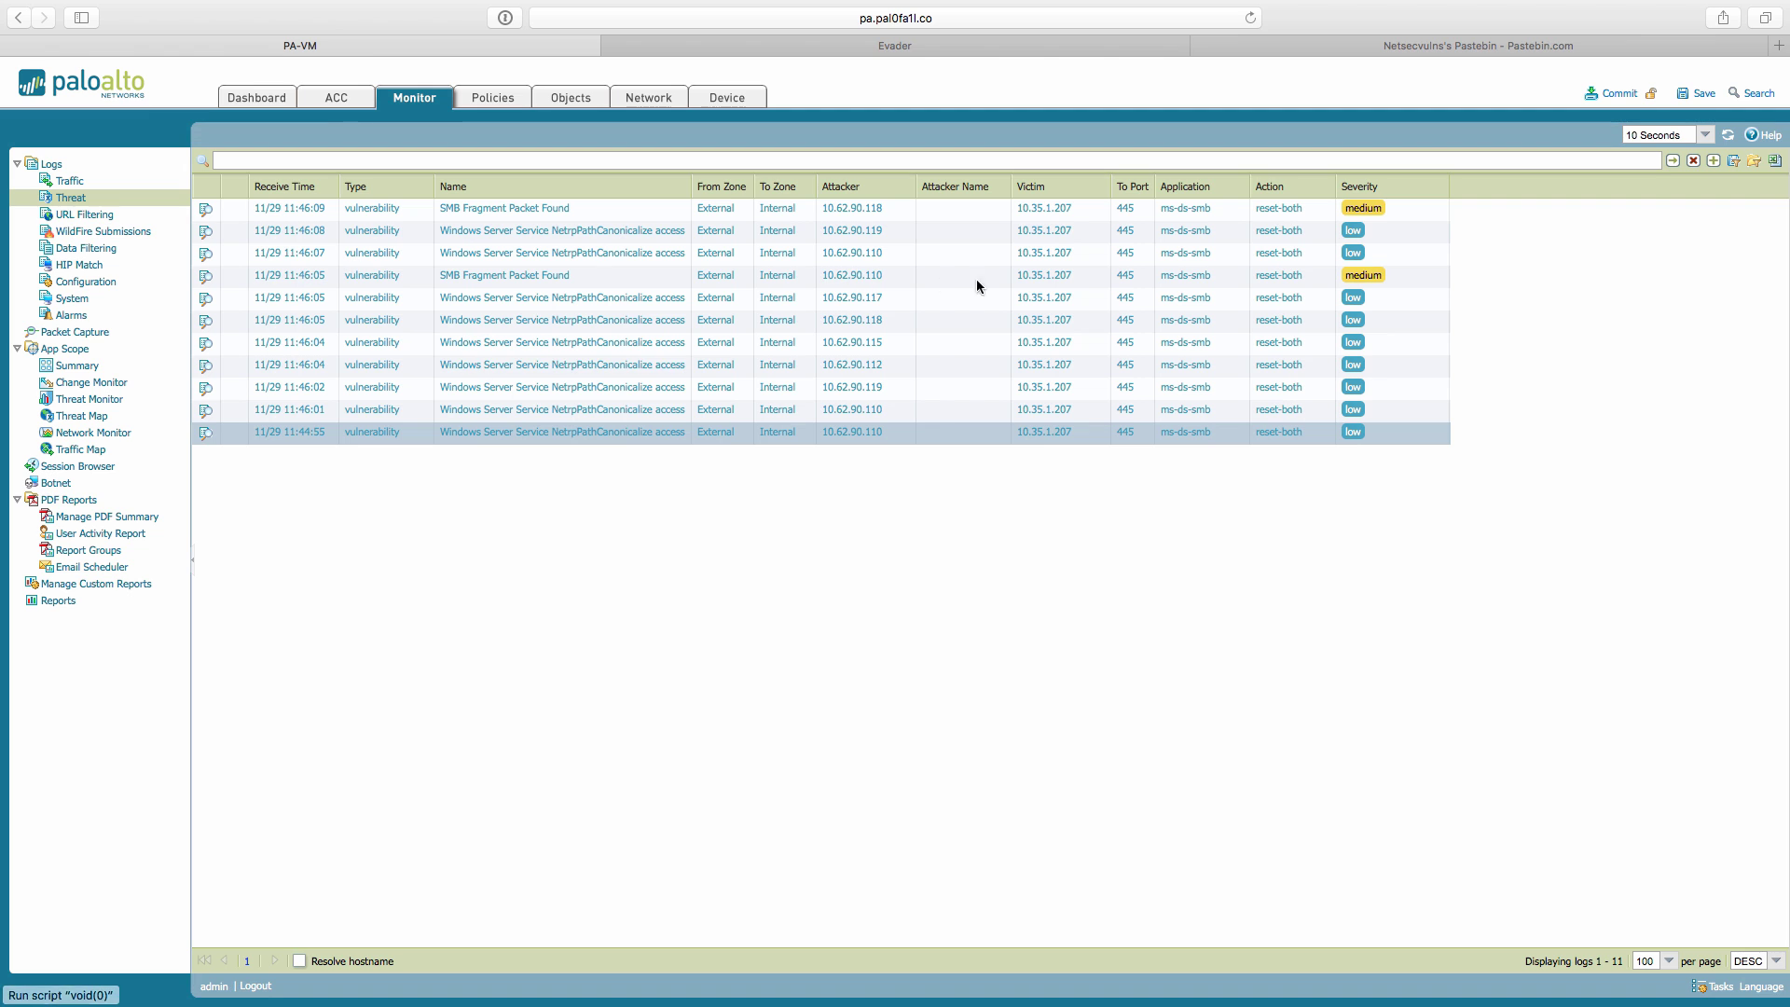
pyautogui.click(770, 51)
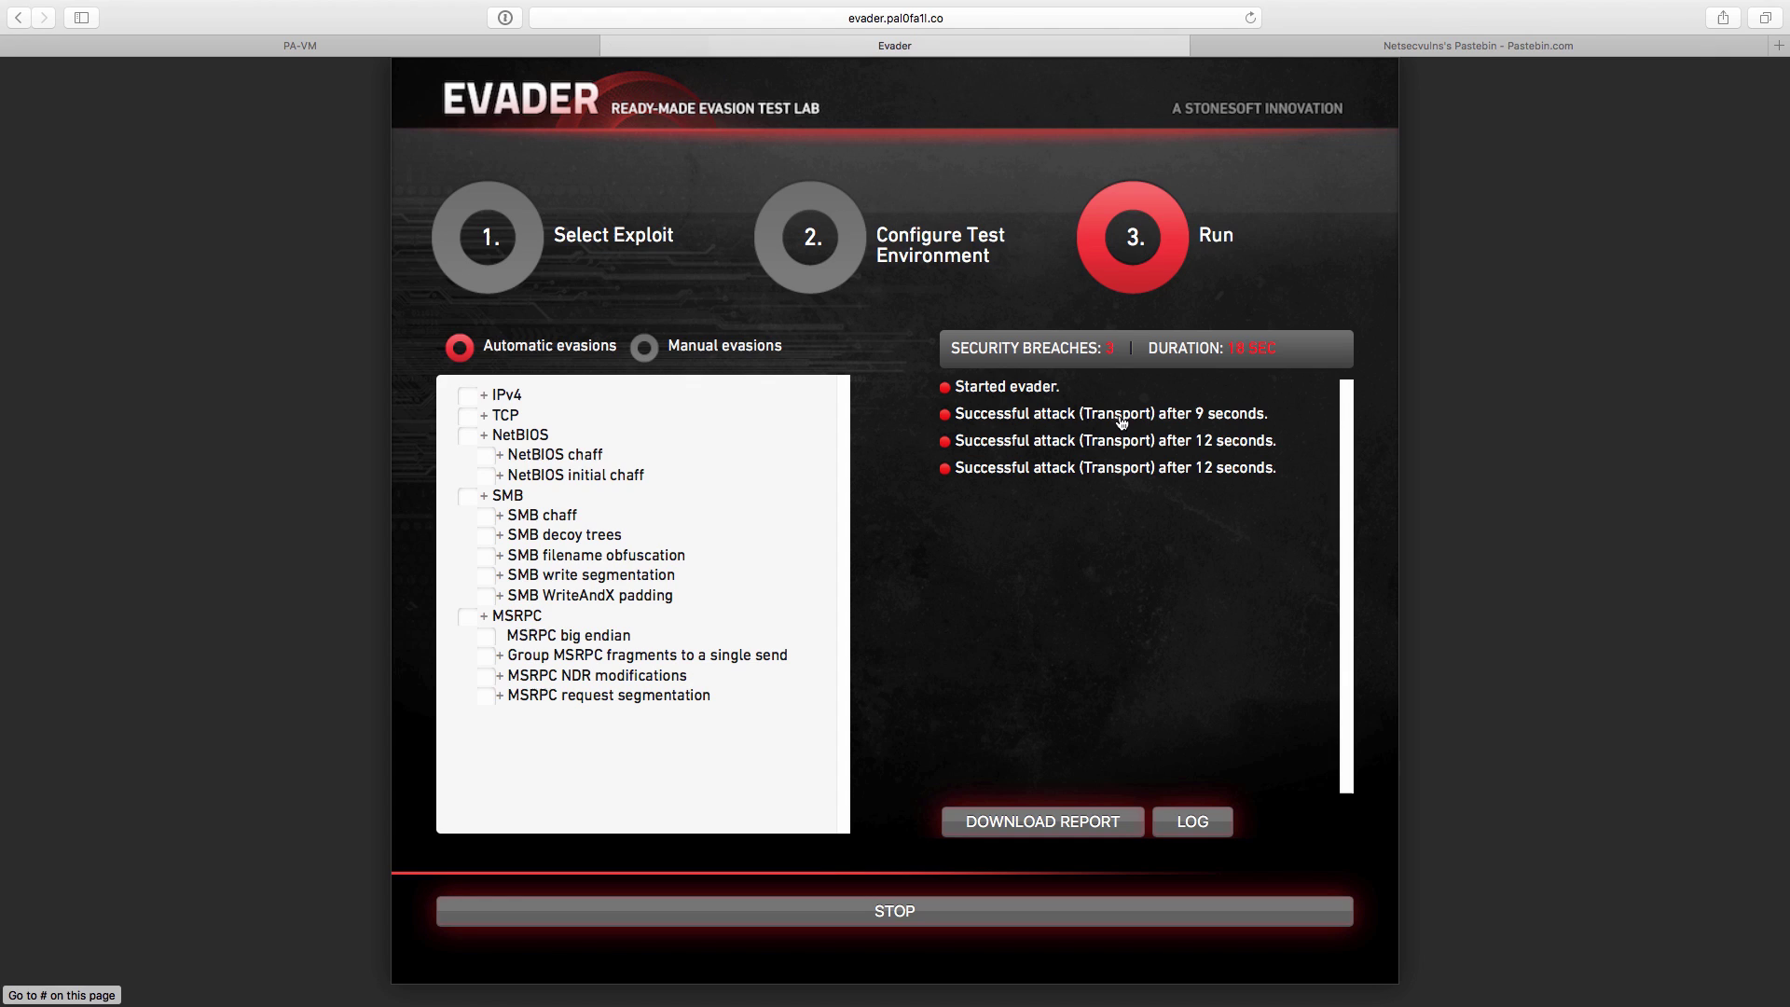
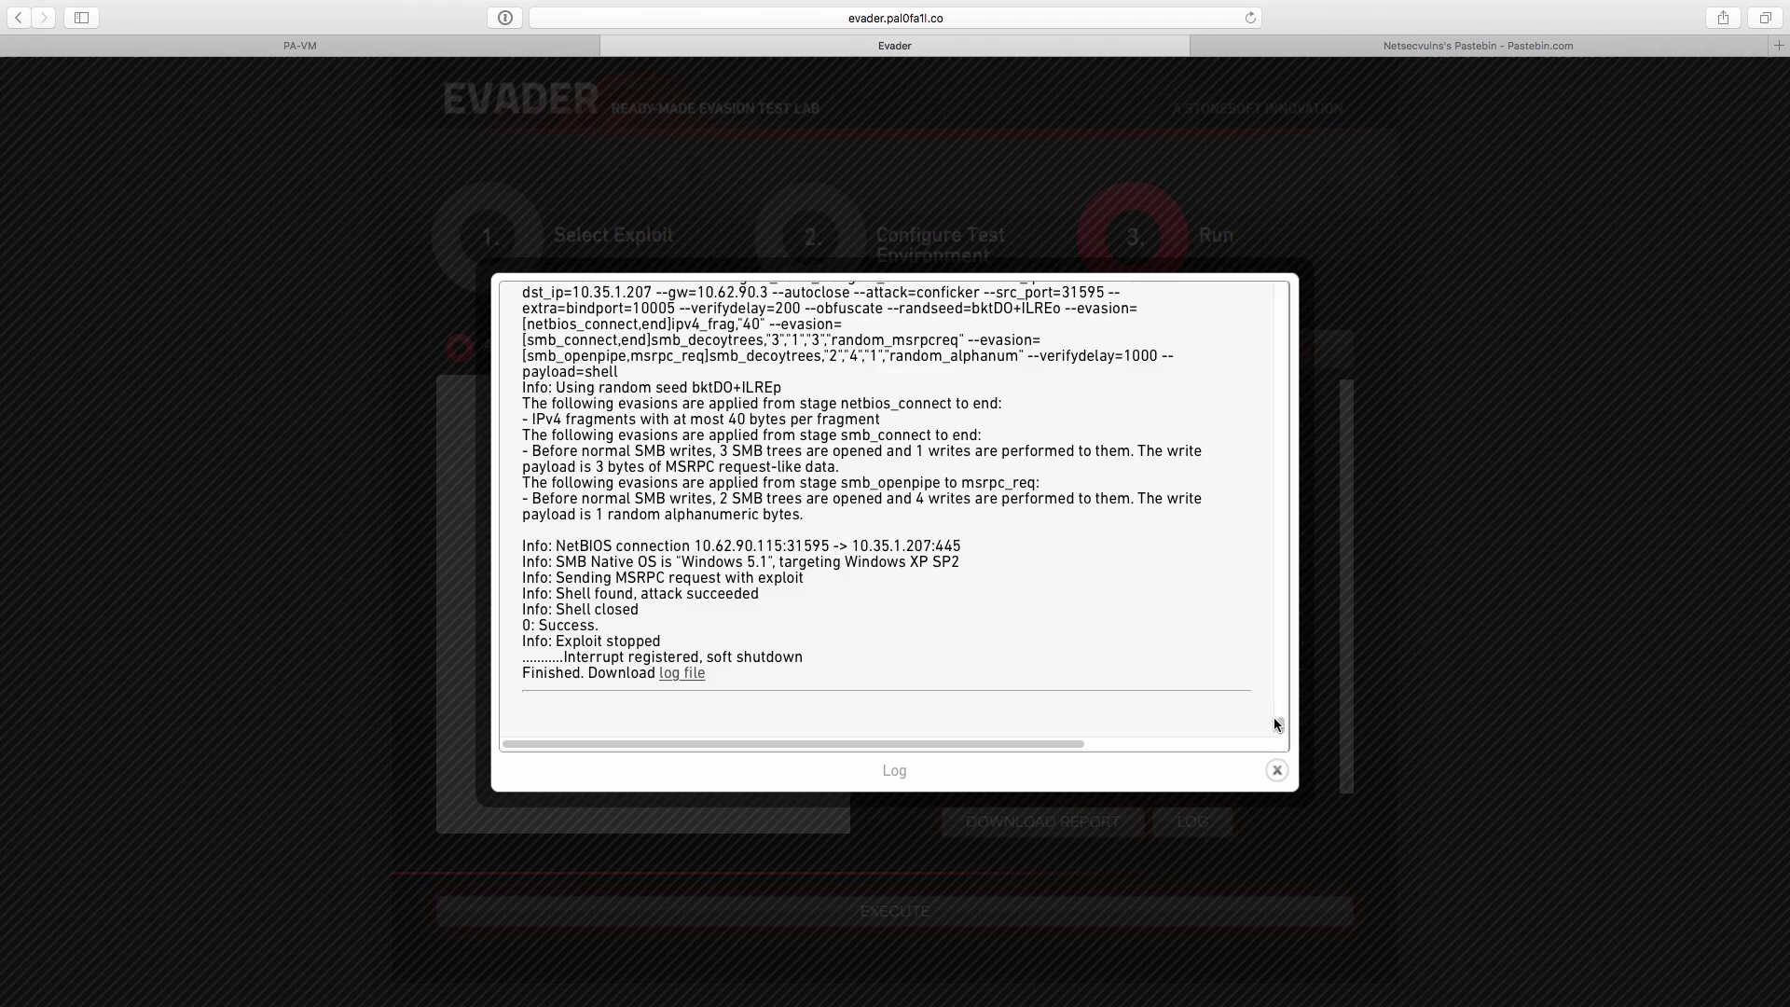
# Open the complete Evader run log file, then return to the Palo Alto threat log.
pyautogui.click(695, 675)
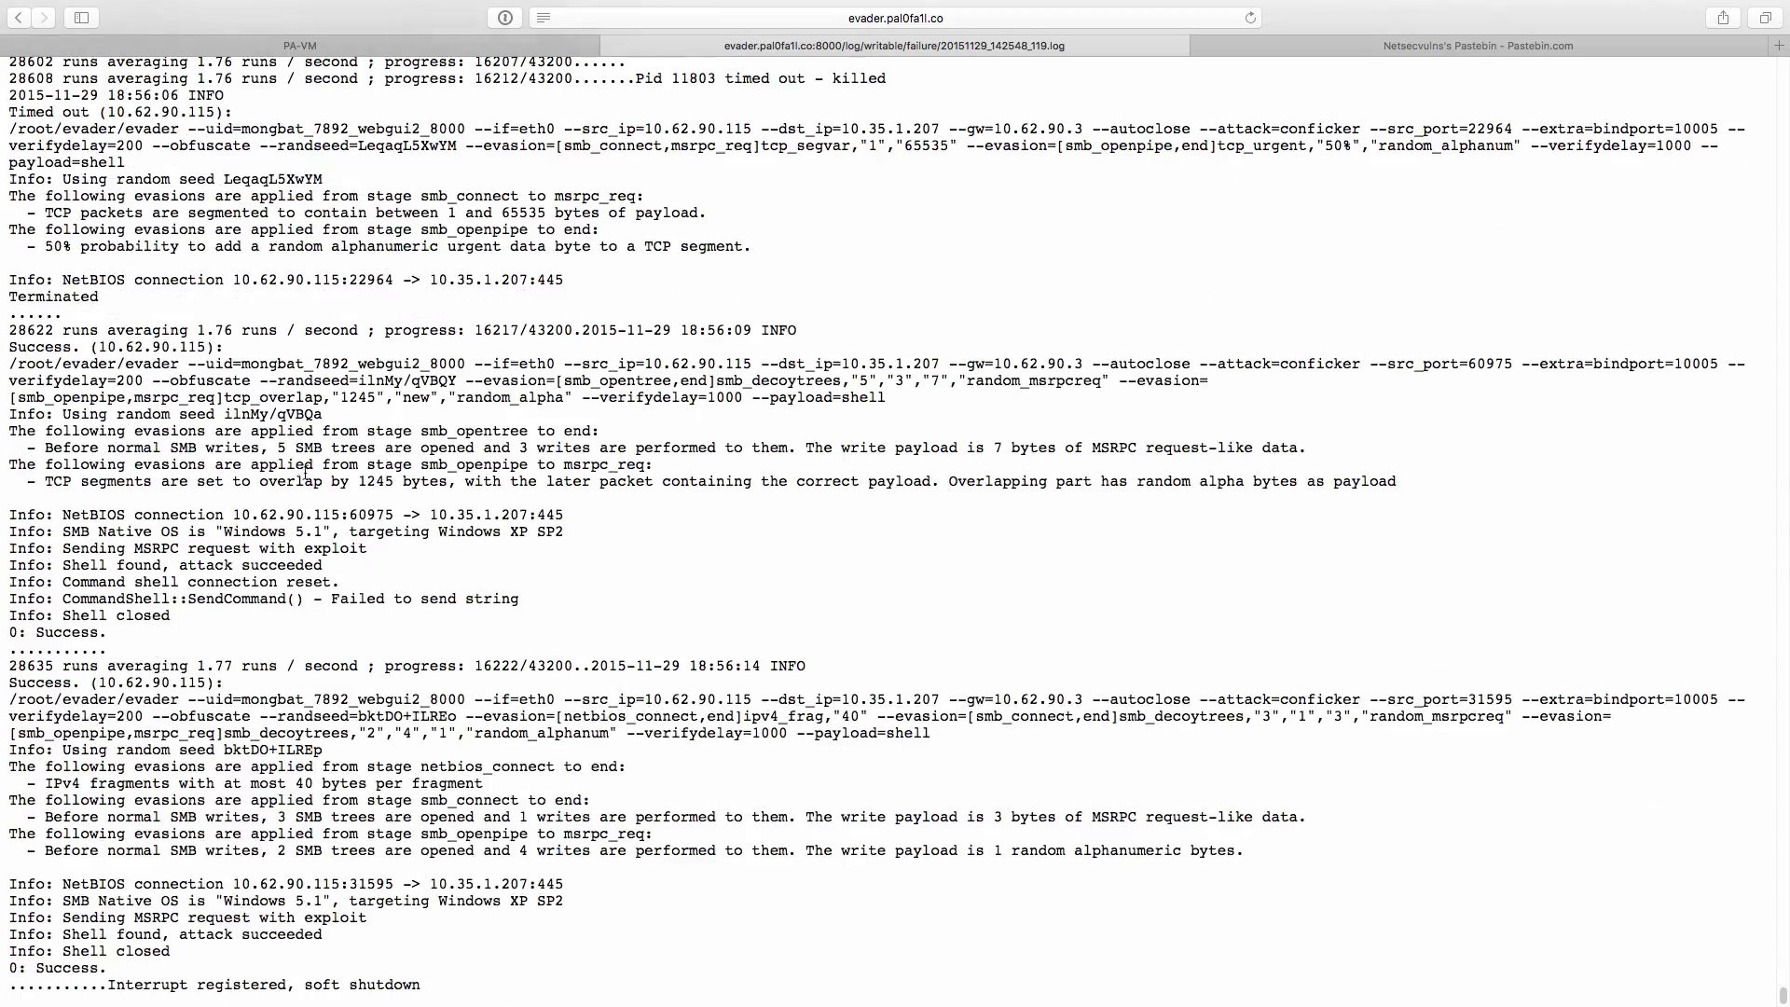
pyautogui.click(416, 46)
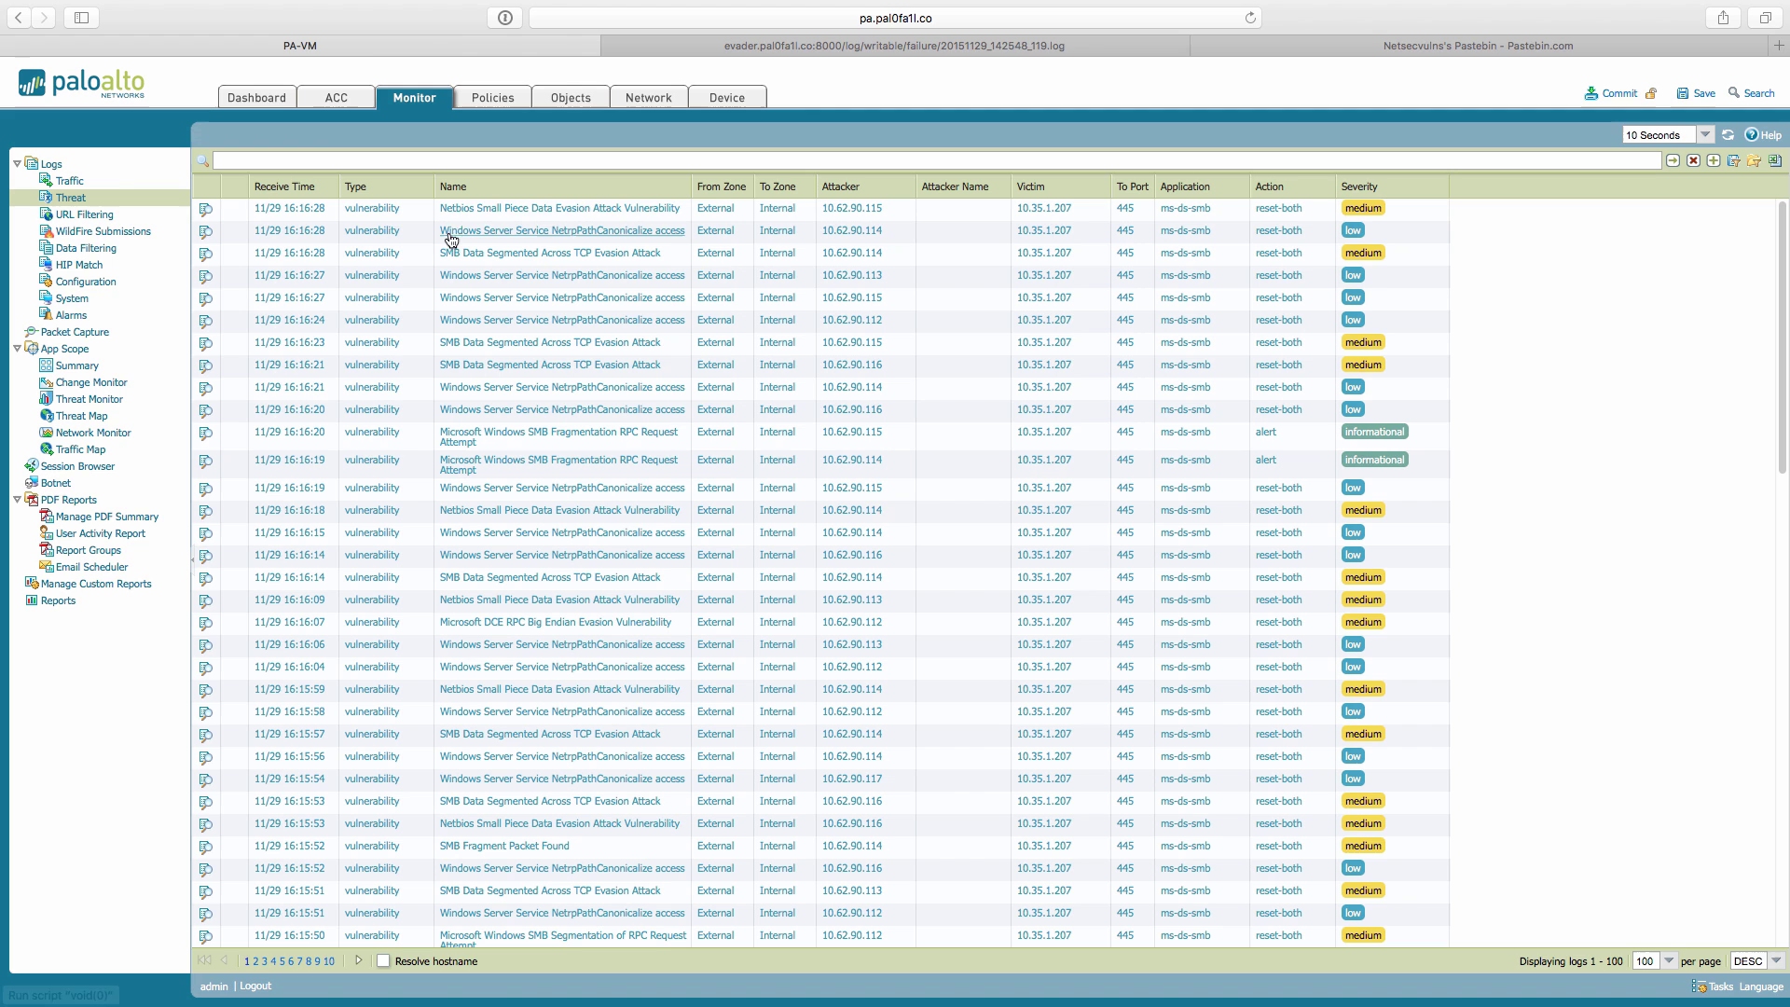
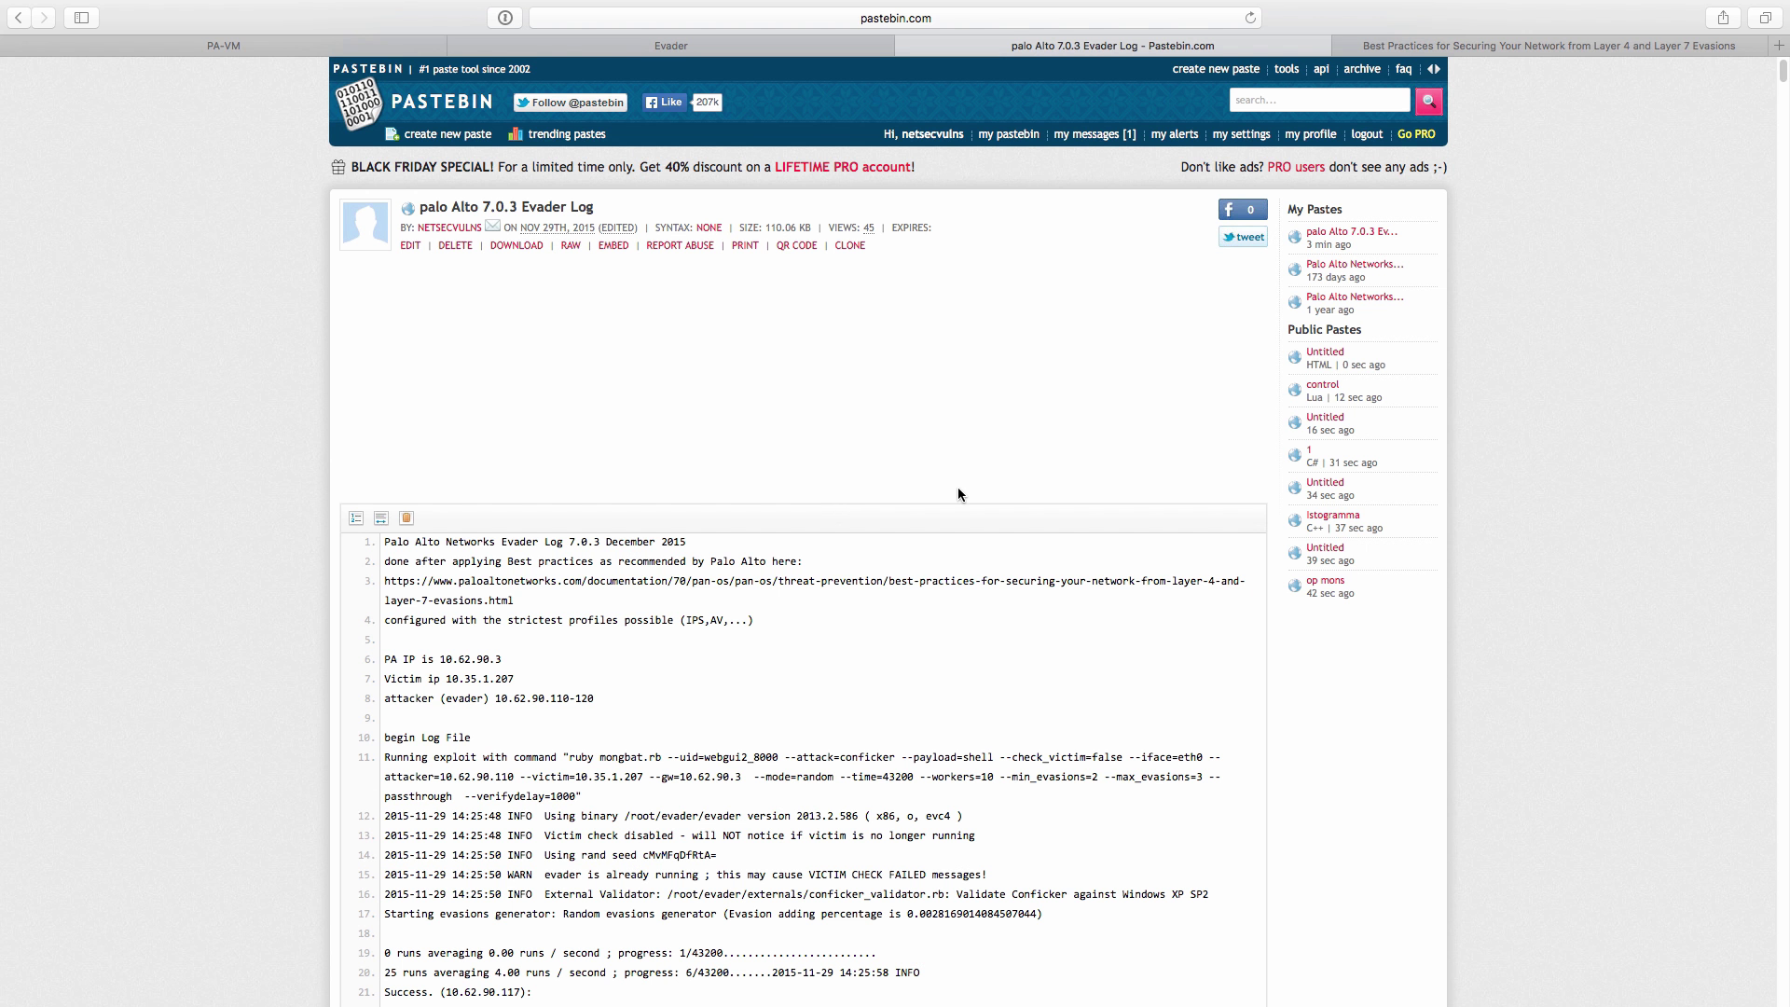
pyautogui.scroll(-2, 958, 494)
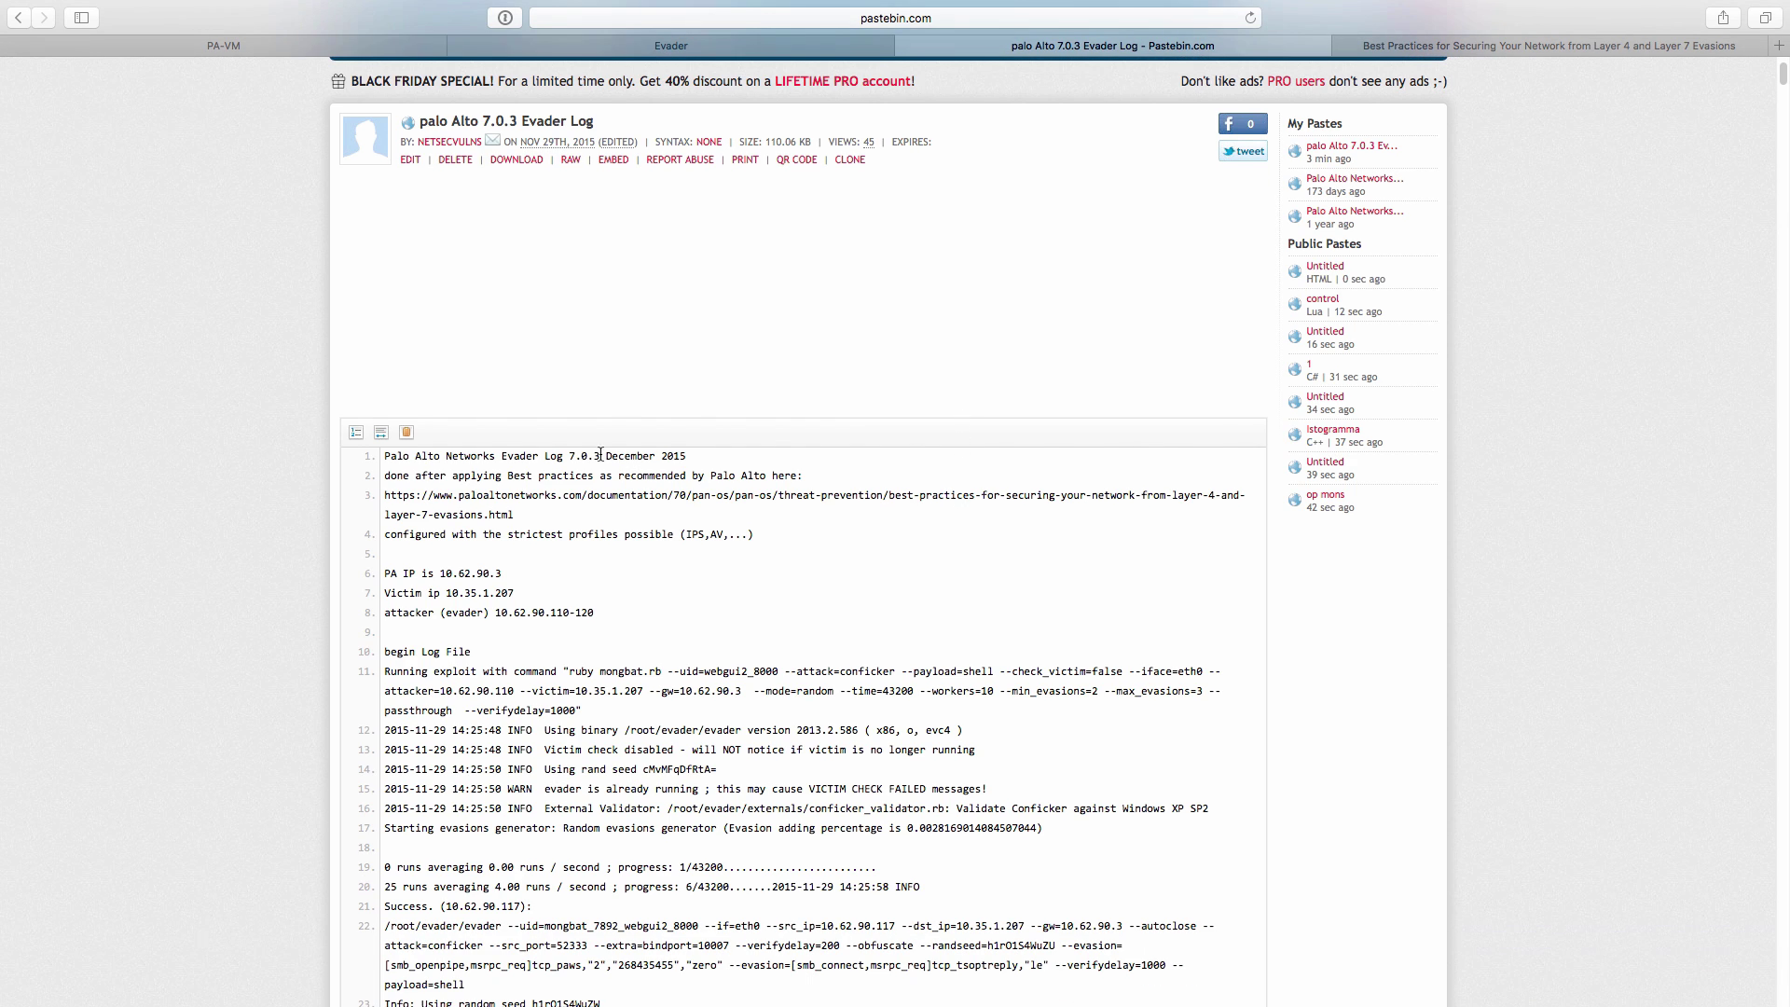